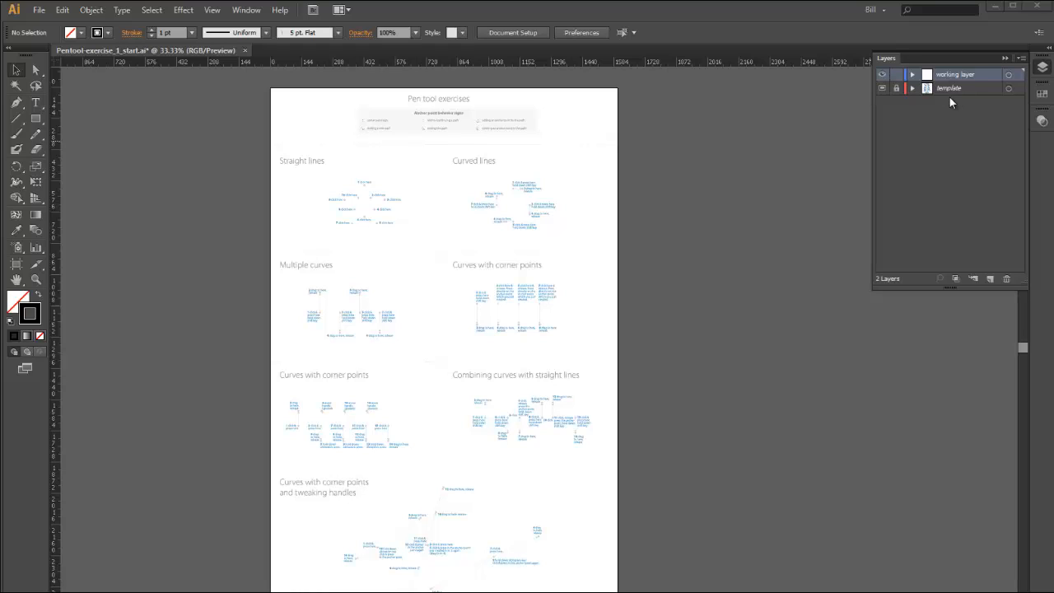
pyautogui.click(897, 89)
pyautogui.moveTo(457, 151); pyautogui.dragTo(505, 192)
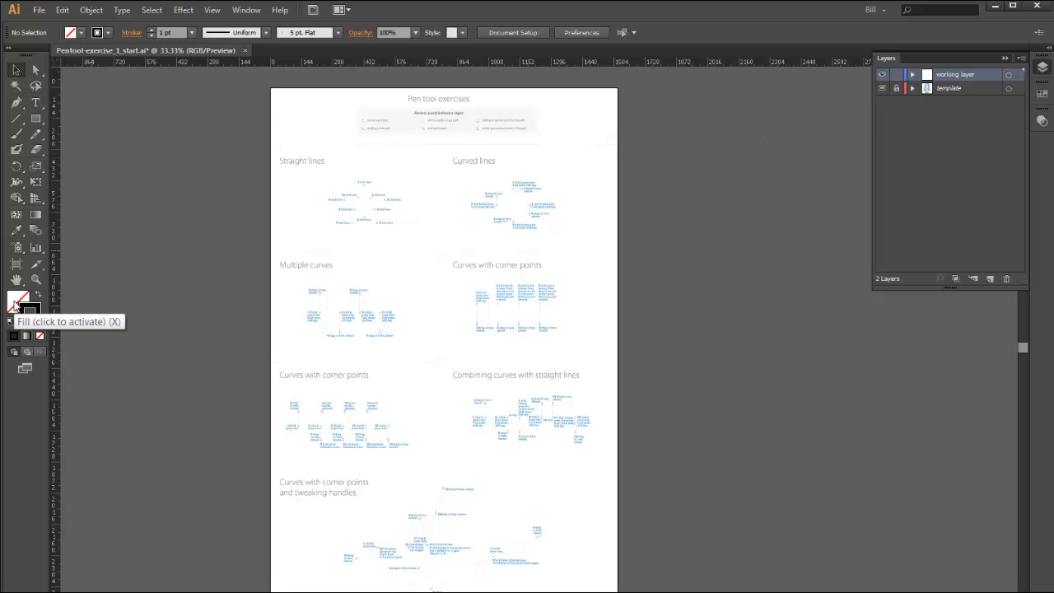
pyautogui.press('x')
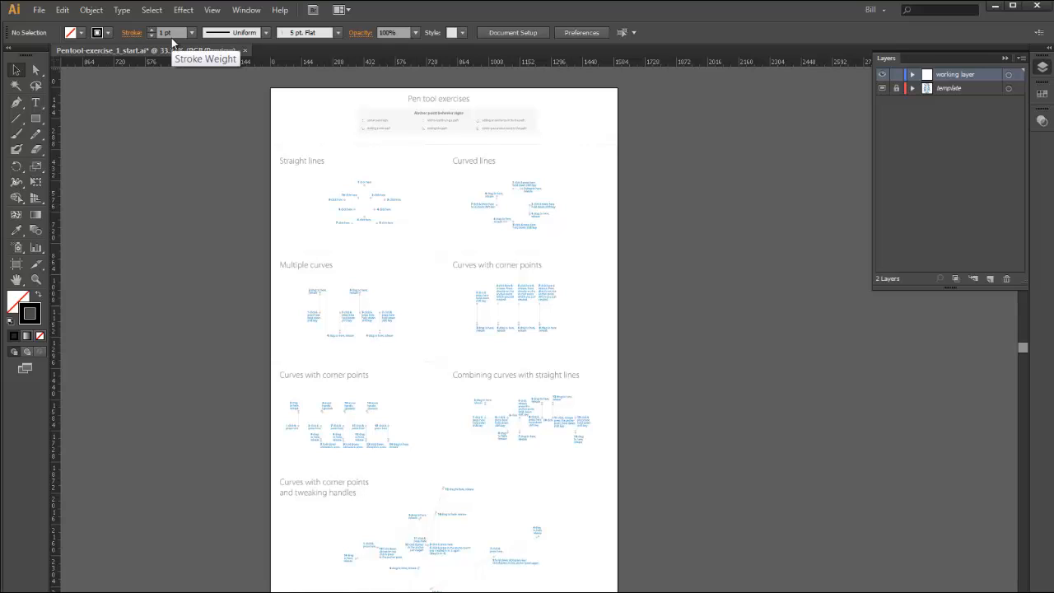
# Zoom in on the Straight lines exercise, collapse the layers list, and float the Pen tool variants above the numbered dots
pyautogui.click(35, 281)
pyautogui.moveTo(256, 141); pyautogui.dragTo(460, 272)
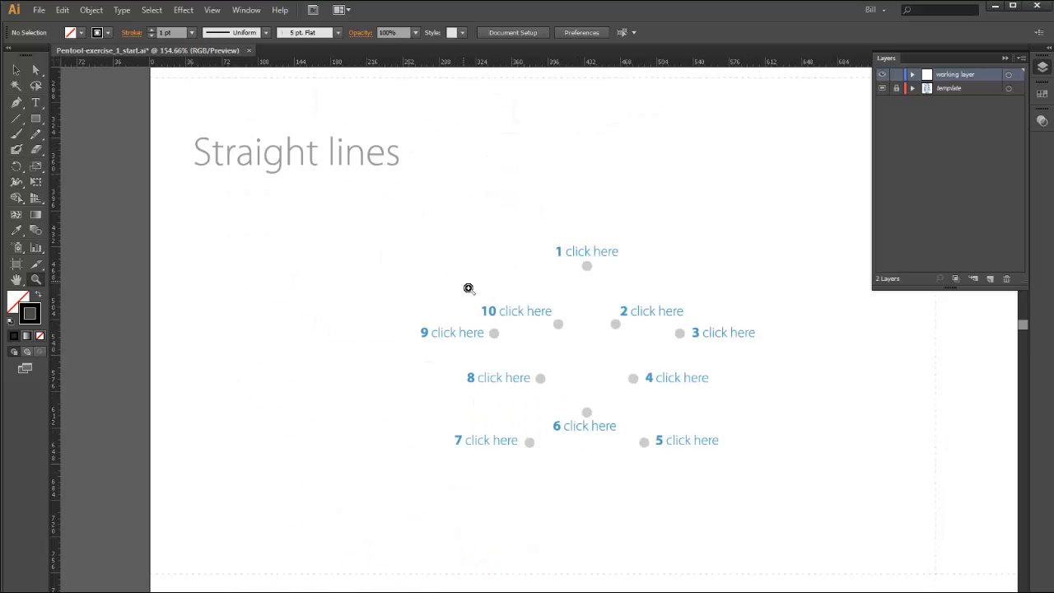
pyautogui.click(894, 64)
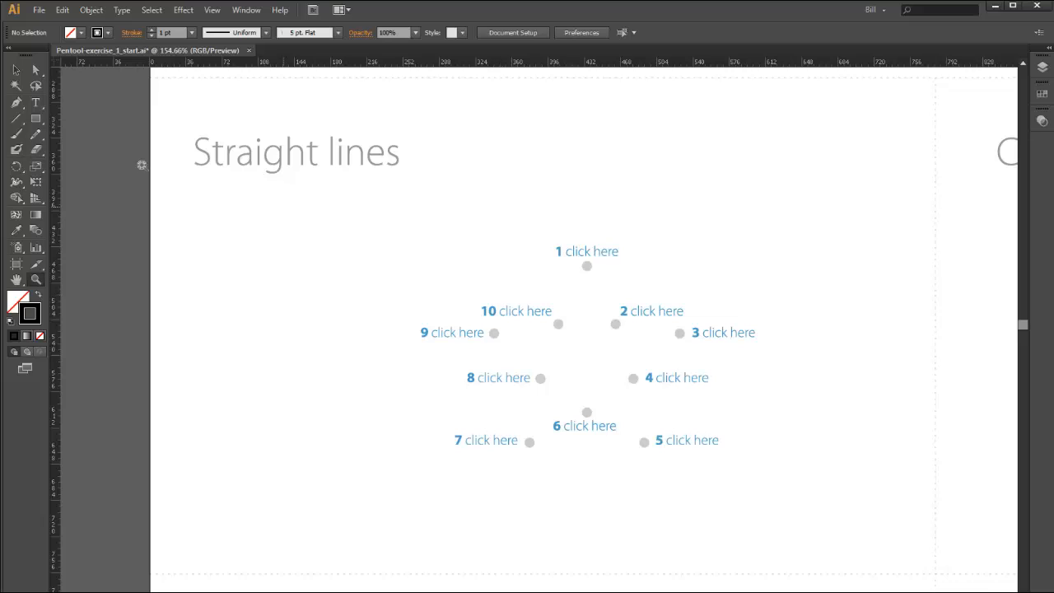
pyautogui.moveTo(17, 102); pyautogui.dragTo(201, 118)
pyautogui.moveTo(70, 117); pyautogui.dragTo(751, 157)
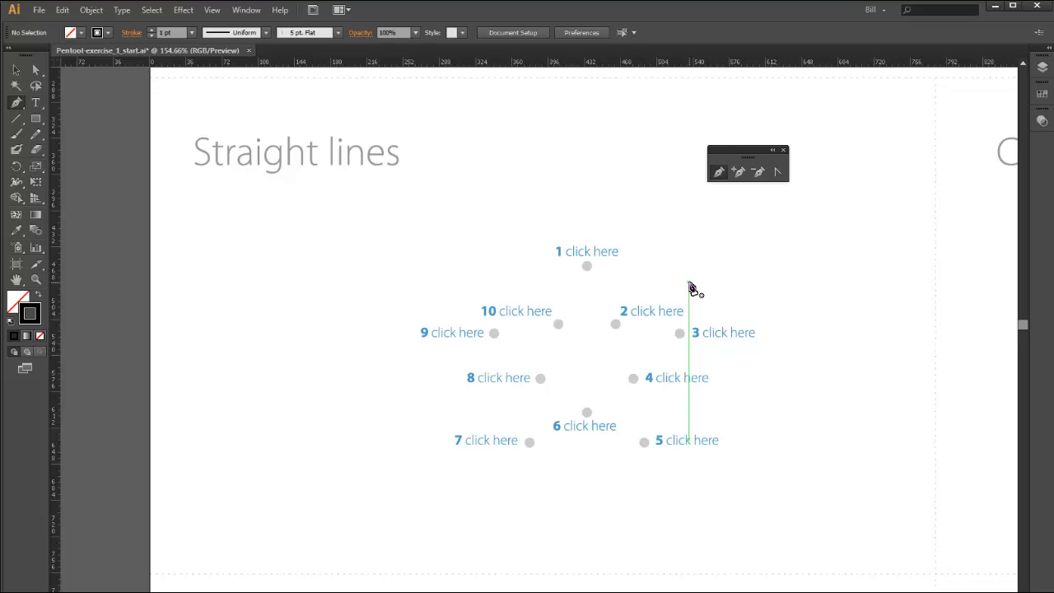
# Draw a closed star with the Pen tool, placing straight corner points on dots 1 to 10 and closing the path at dot 1
pyautogui.click(587, 267)
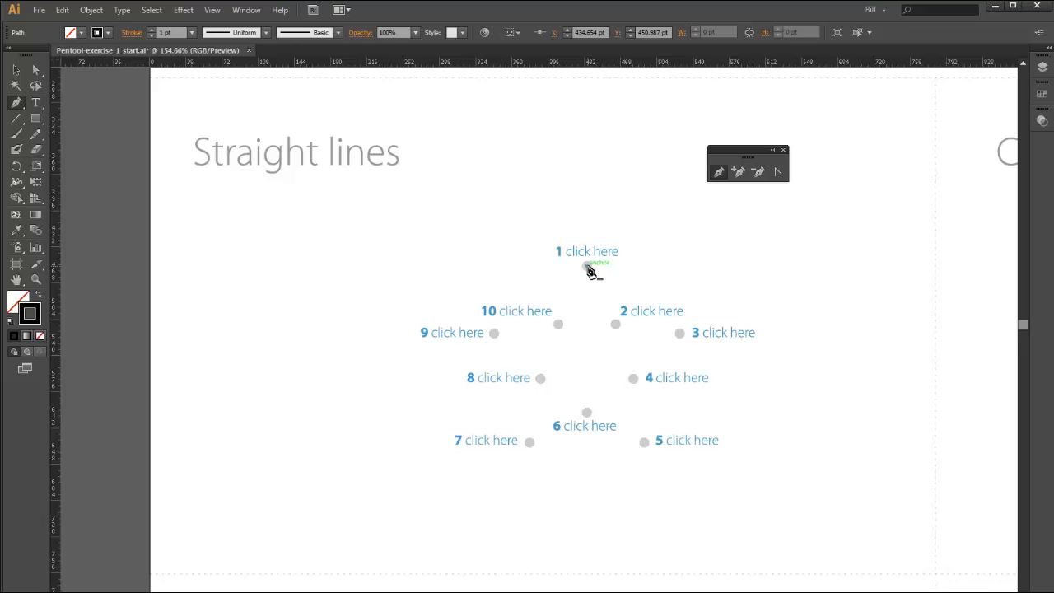
pyautogui.click(616, 324)
pyautogui.click(682, 334)
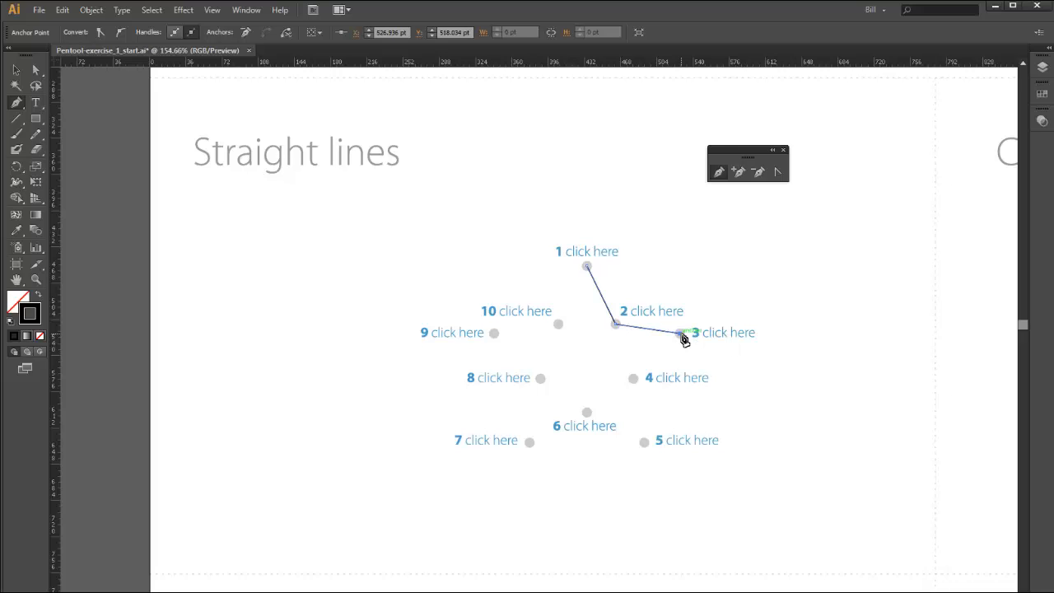
pyautogui.click(634, 379)
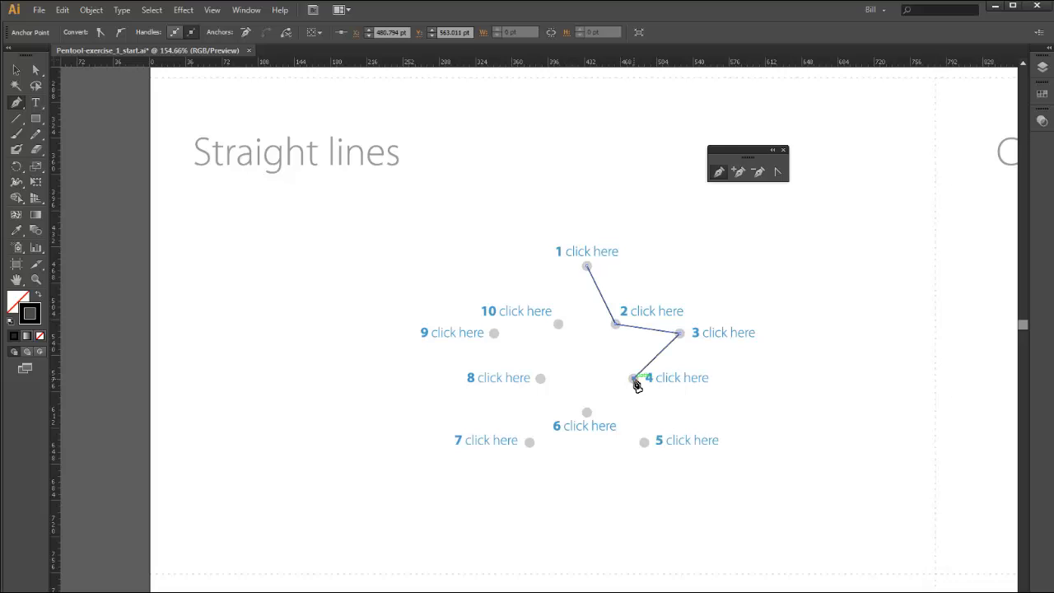
pyautogui.click(645, 443)
pyautogui.click(588, 413)
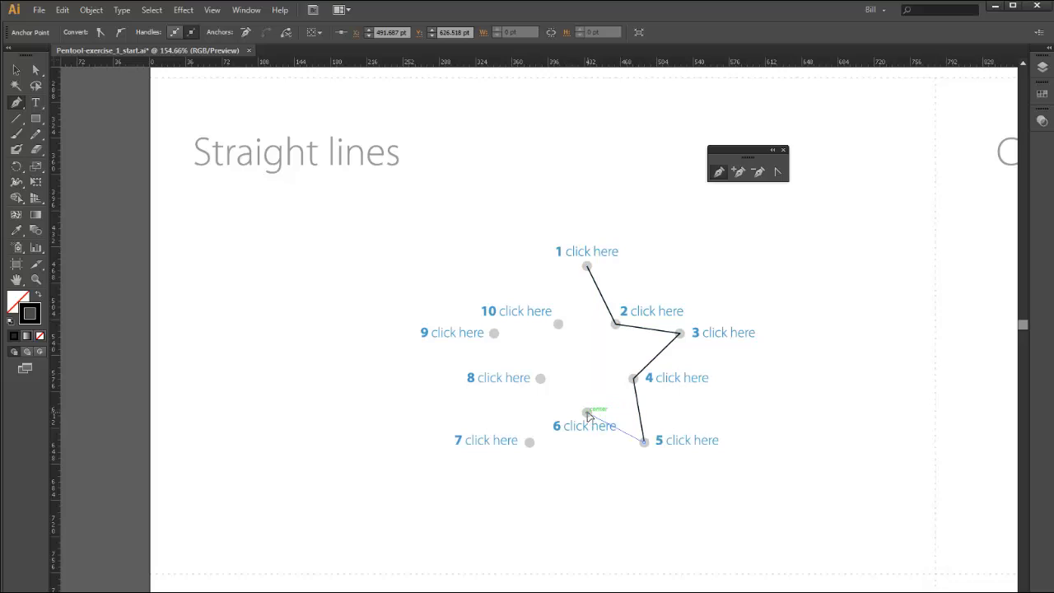
pyautogui.click(531, 443)
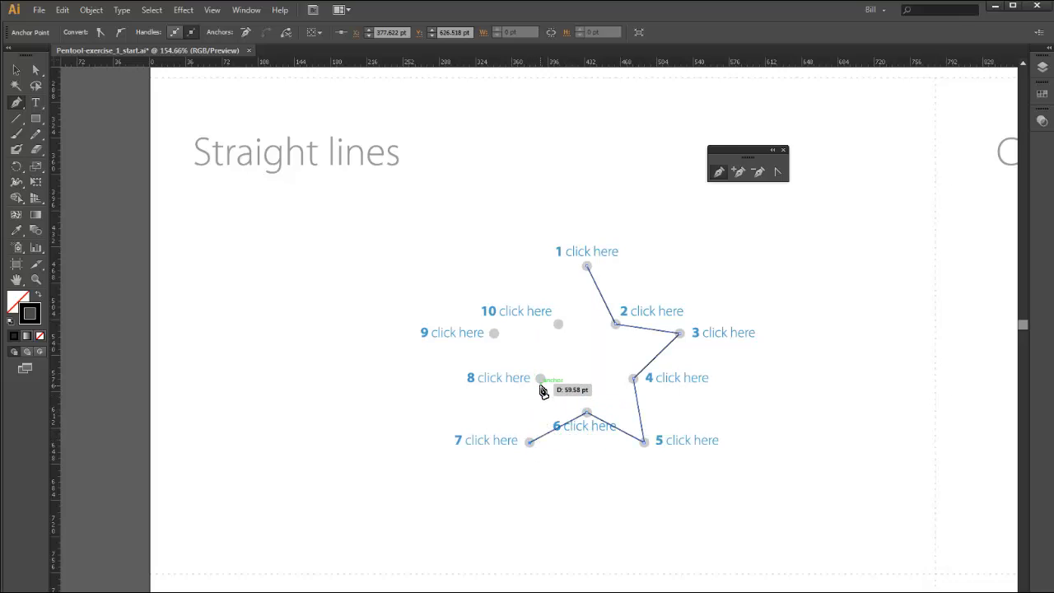
pyautogui.click(541, 379)
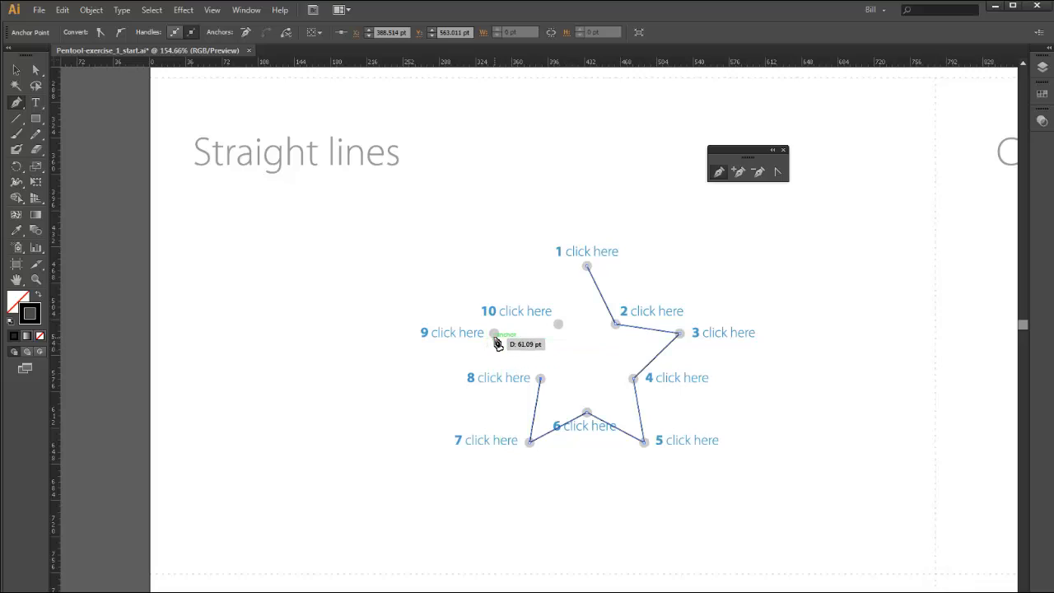
pyautogui.click(495, 334)
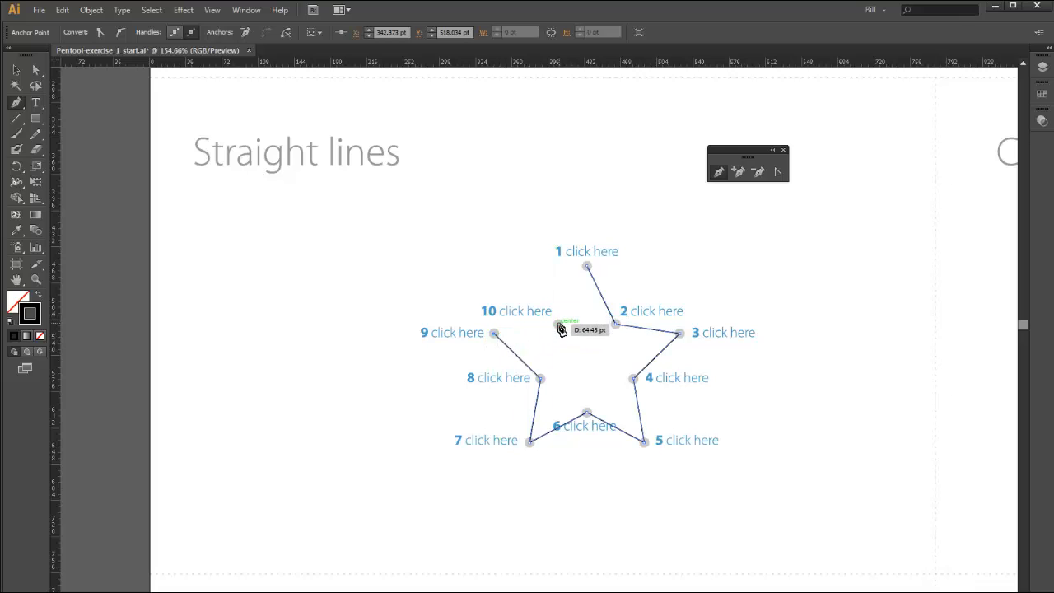
pyautogui.click(559, 326)
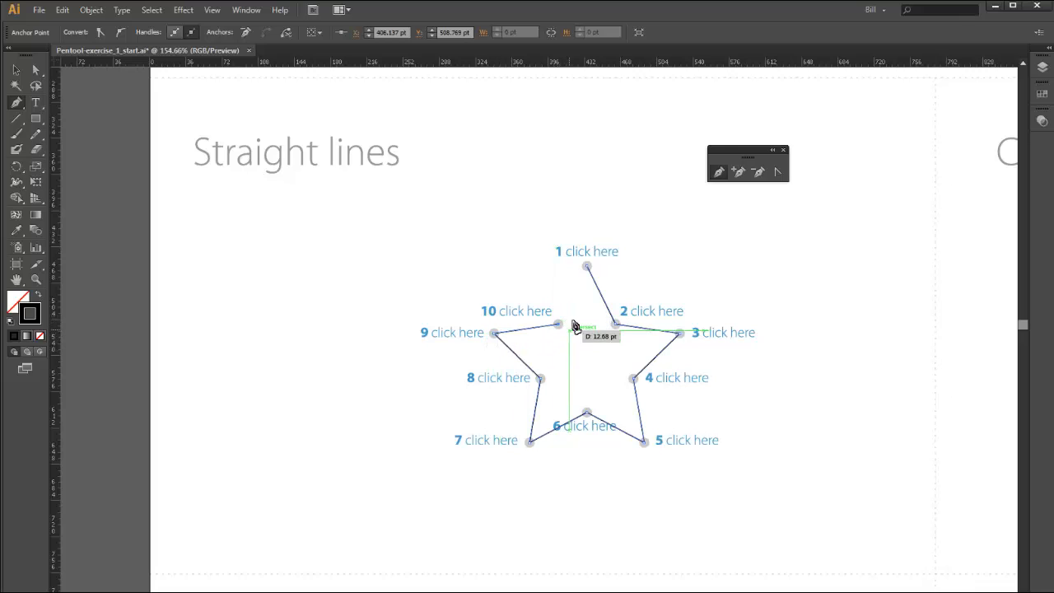
pyautogui.click(587, 266)
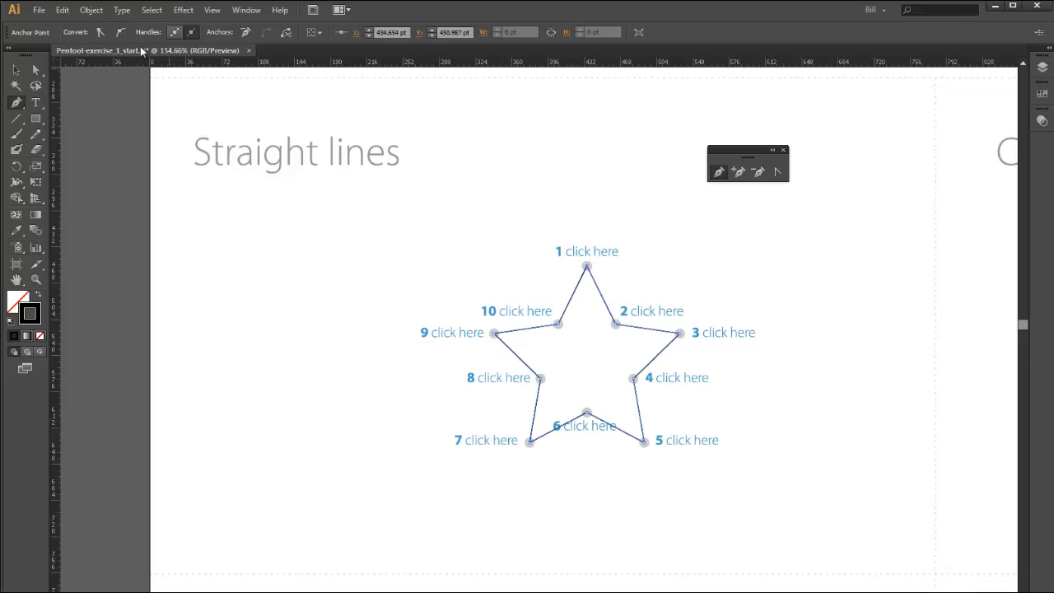
# Try moving the finished star off its template dots, and undo the move
pyautogui.press('v')
pyautogui.click(626, 241)
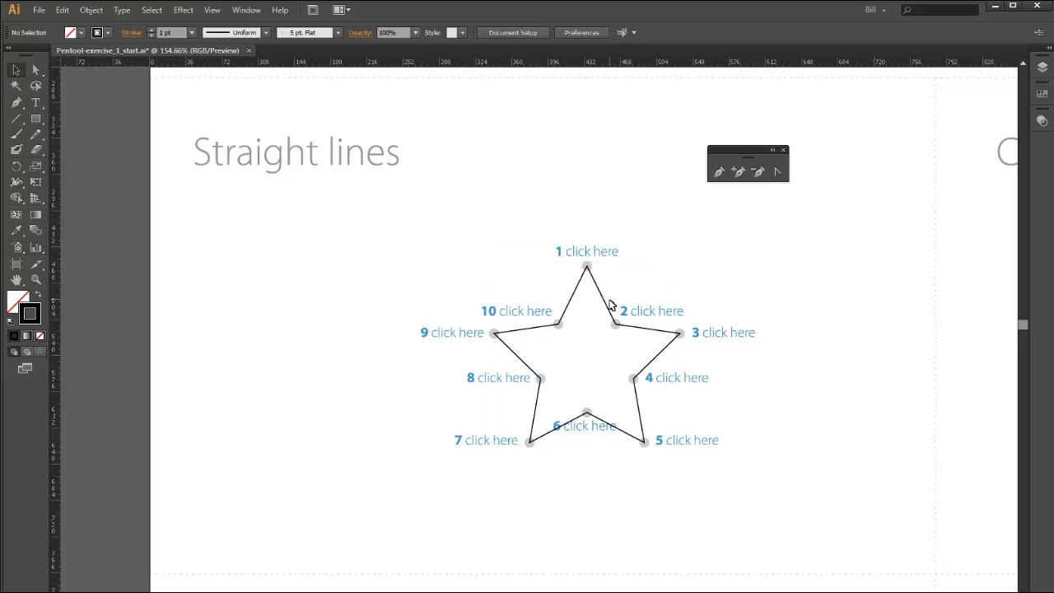
pyautogui.moveTo(608, 311); pyautogui.dragTo(822, 280)
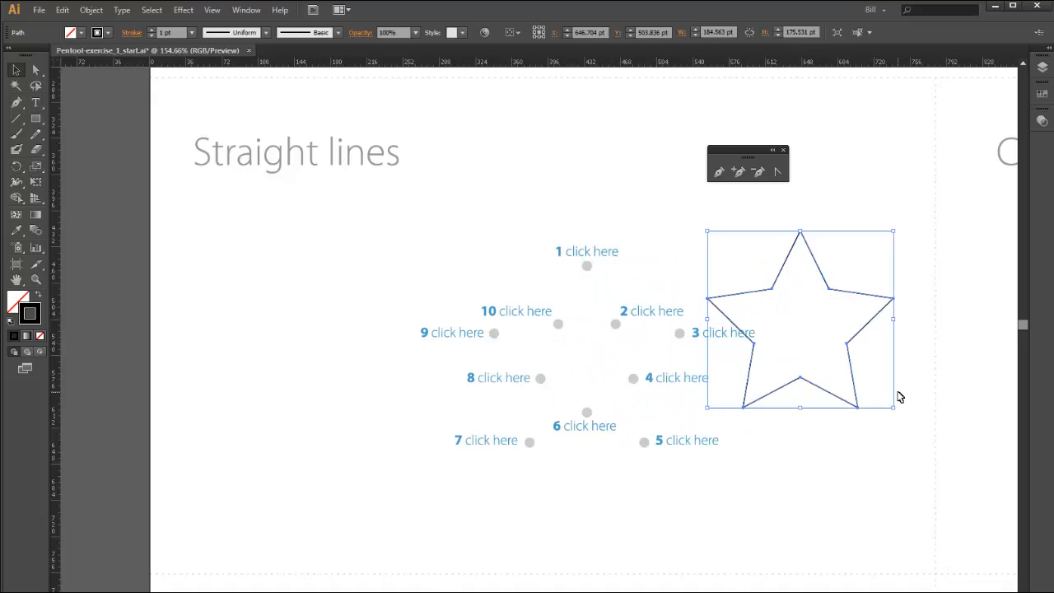
pyautogui.hotkey('ctrl', 'z')
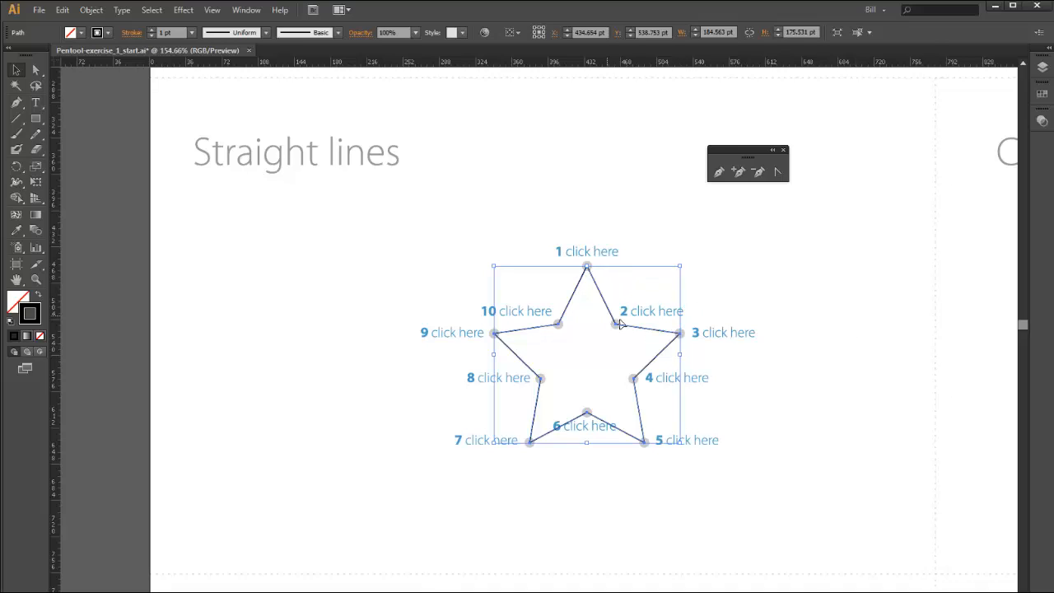
pyautogui.click(37, 120)
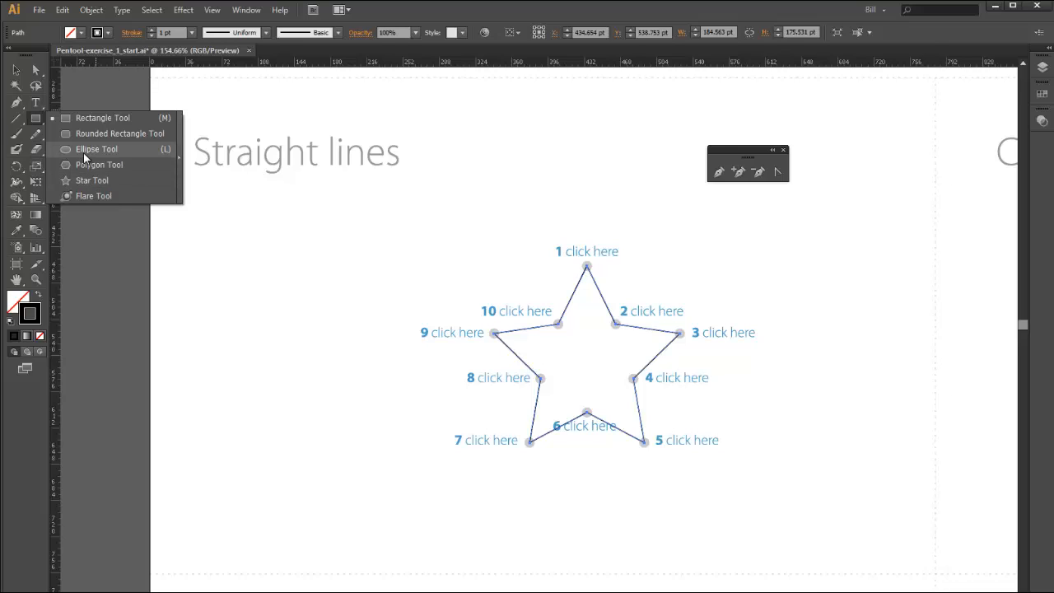
pyautogui.click(237, 190)
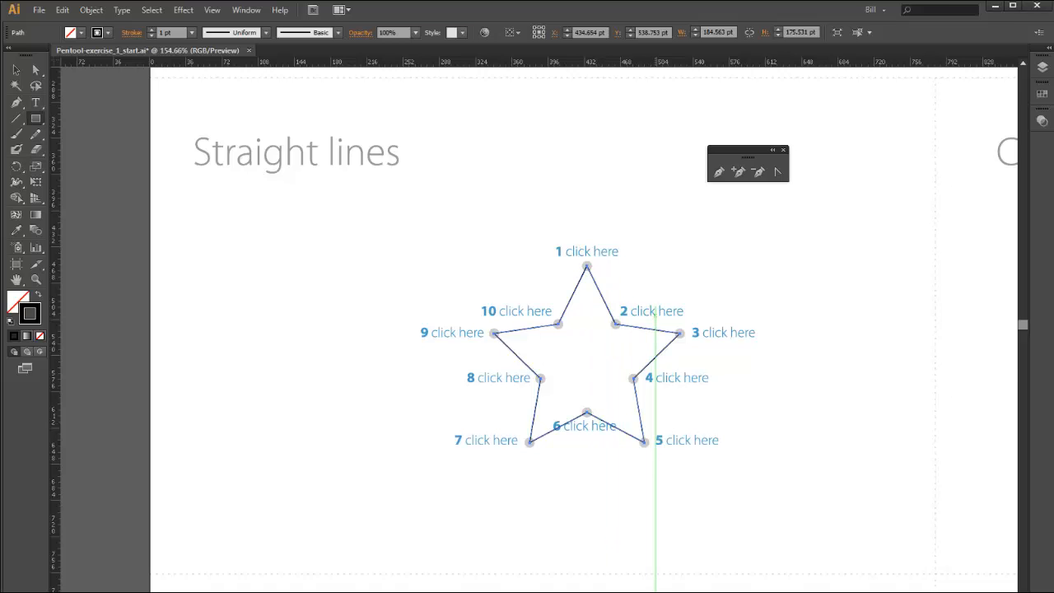
# Draw the first arc of the Curved lines exercise with the Pen tool, anchoring at points 1 and 3 with handles extended to 2 and 4
pyautogui.hscroll(10, 540, 330)
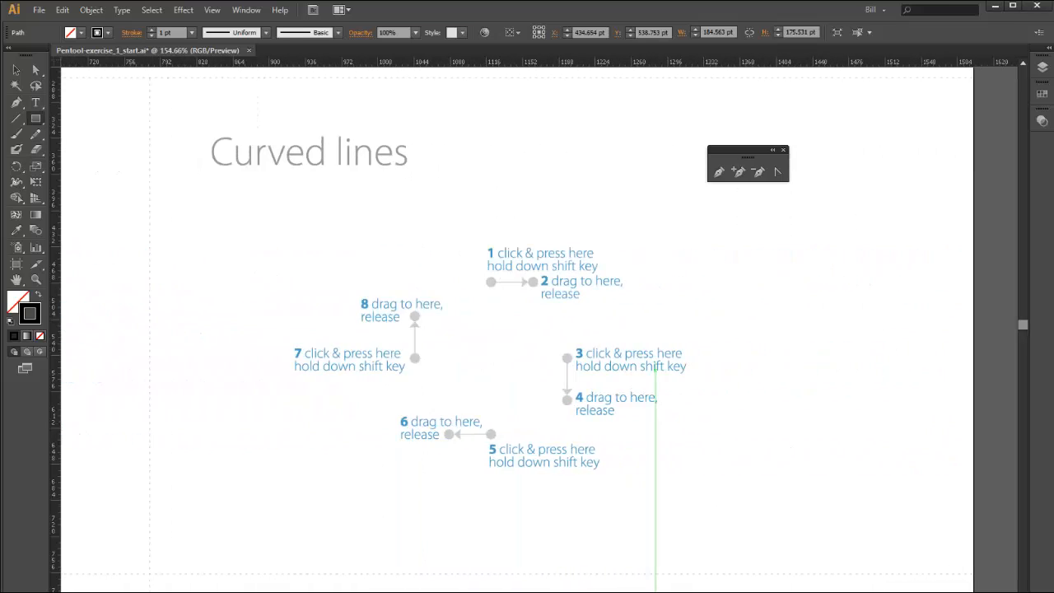
pyautogui.click(720, 174)
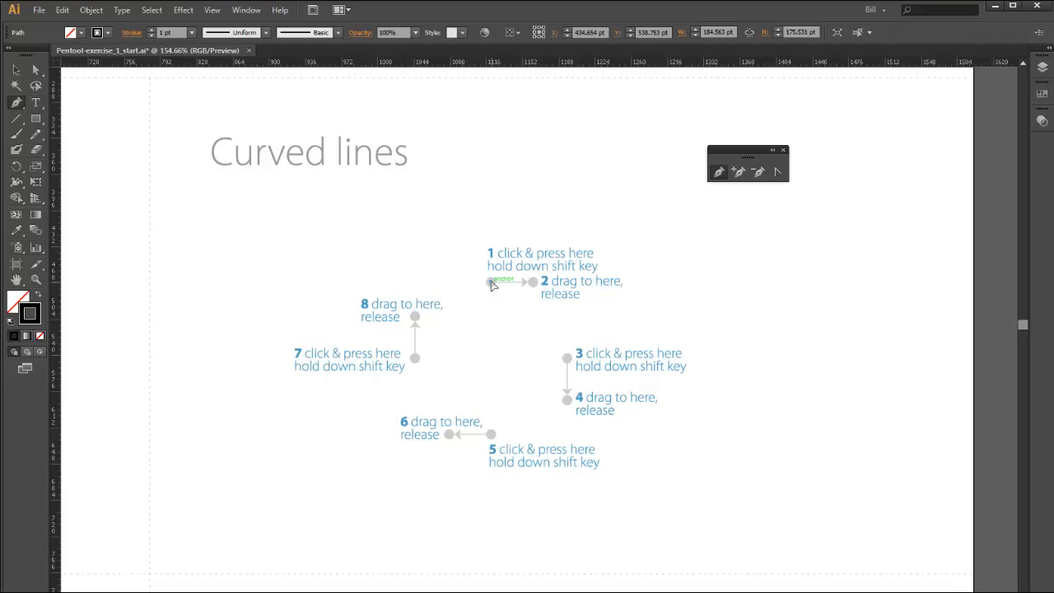
pyautogui.moveTo(491, 281); pyautogui.dragTo(534, 286)
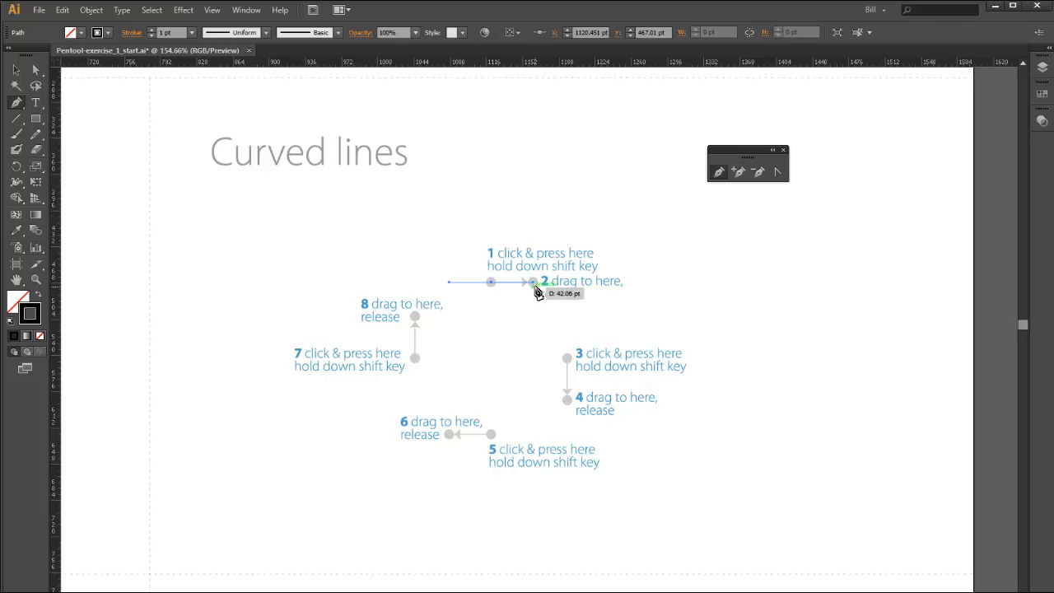
pyautogui.moveTo(537, 292); pyautogui.dragTo(493, 283)
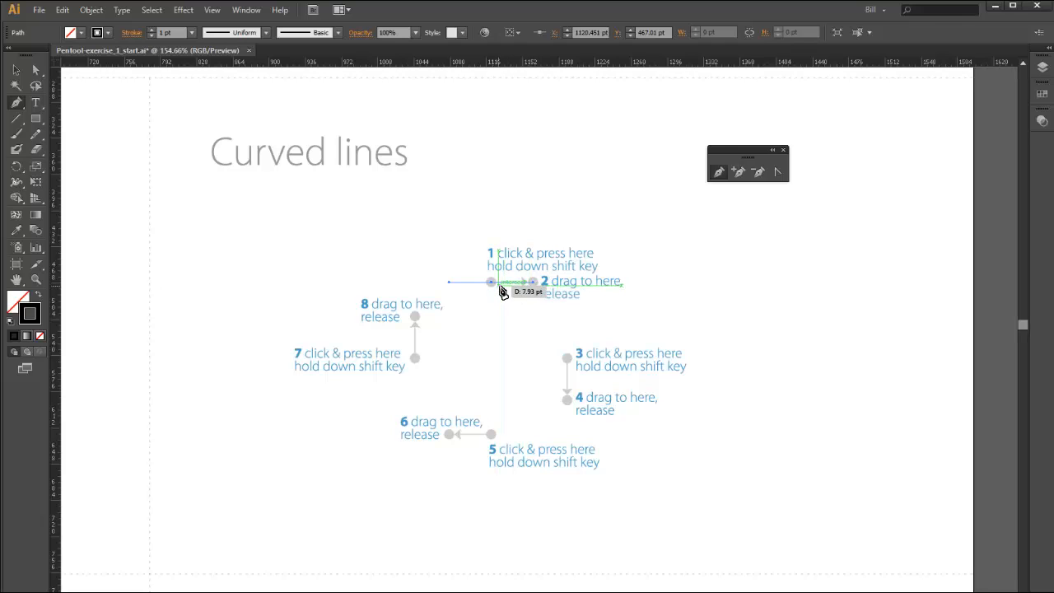
pyautogui.click(567, 359)
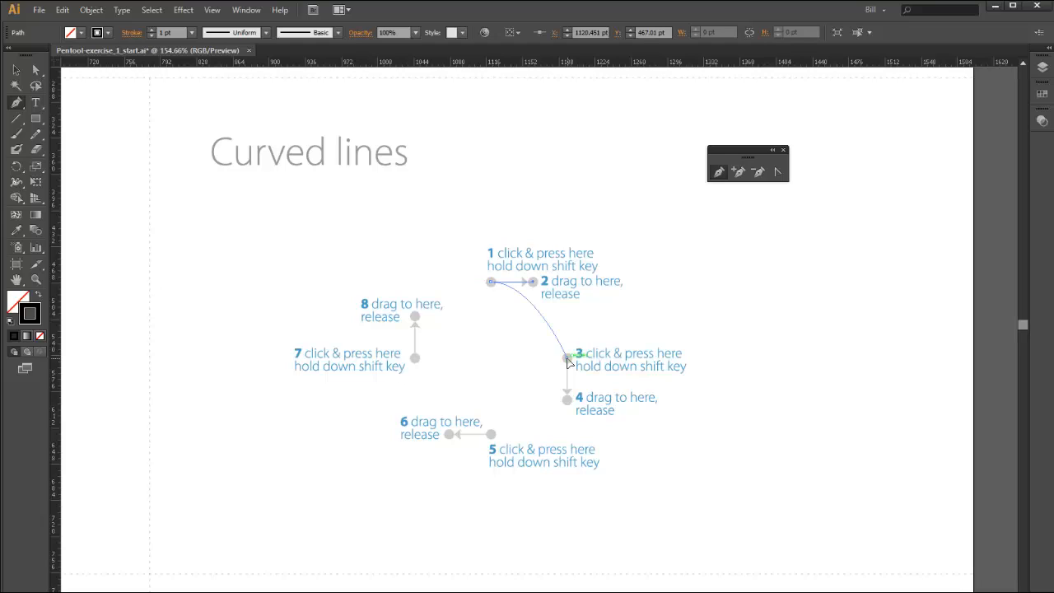
pyautogui.moveTo(567, 360); pyautogui.dragTo(566, 401)
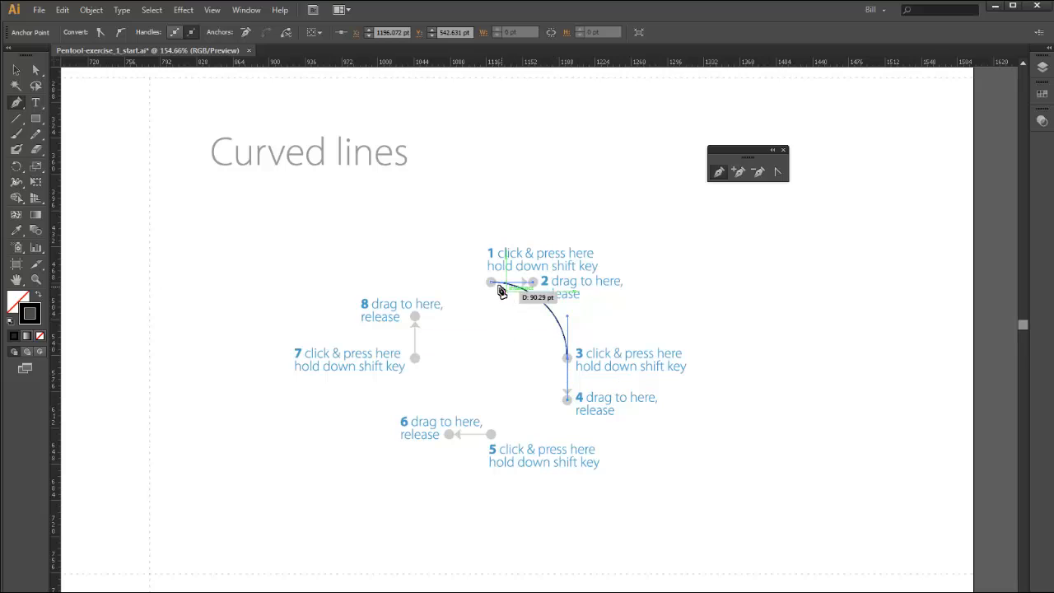
# Complete the circle with smooth anchors at points 5 and 7, handles extended to 6 and 8, closing the path at point 1 with its handle to 2
pyautogui.click(492, 435)
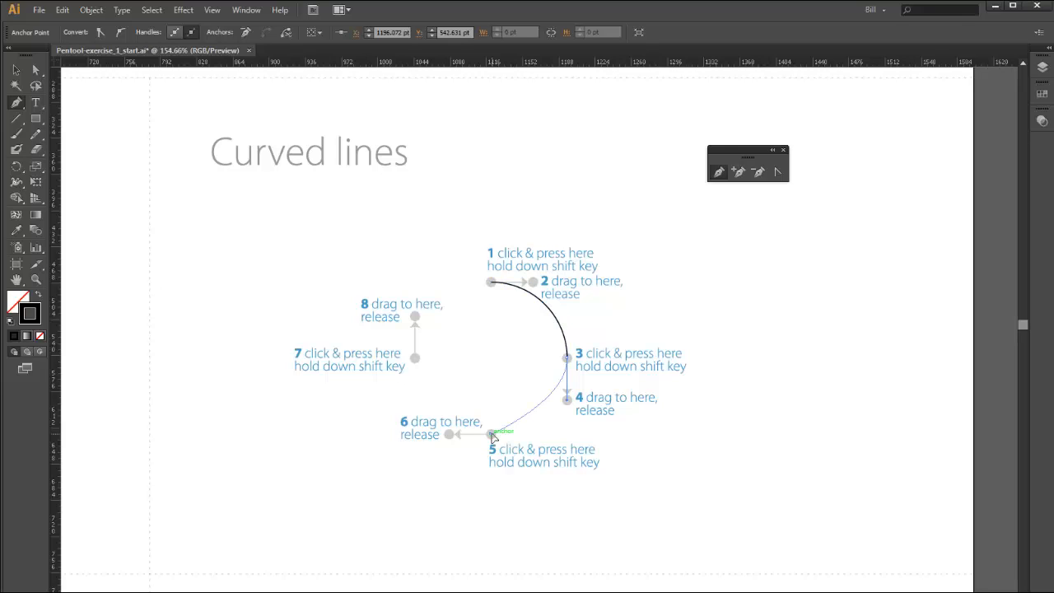
pyautogui.moveTo(492, 435); pyautogui.dragTo(449, 436)
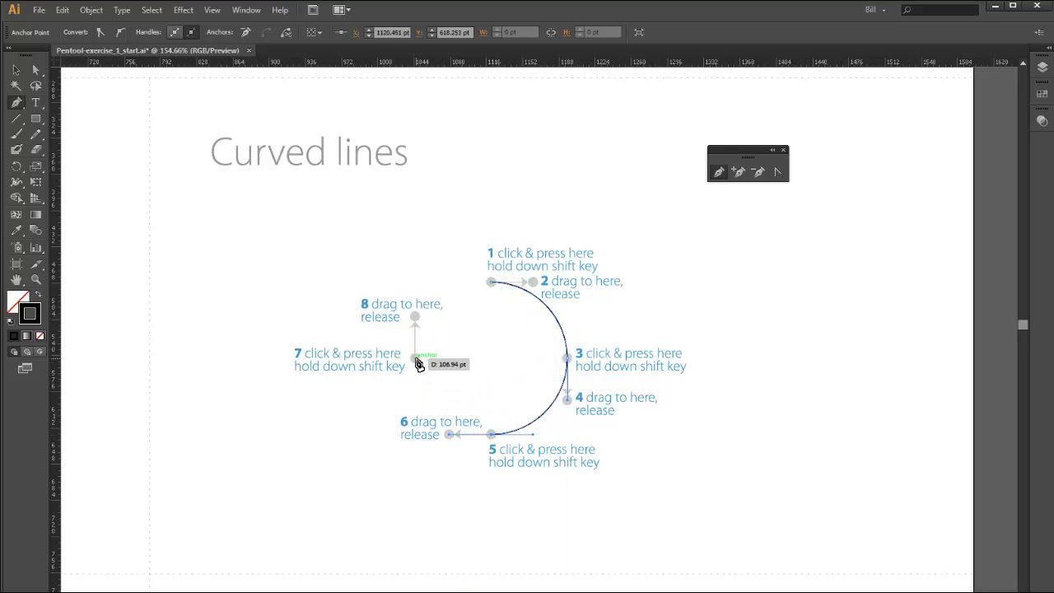
pyautogui.click(417, 361)
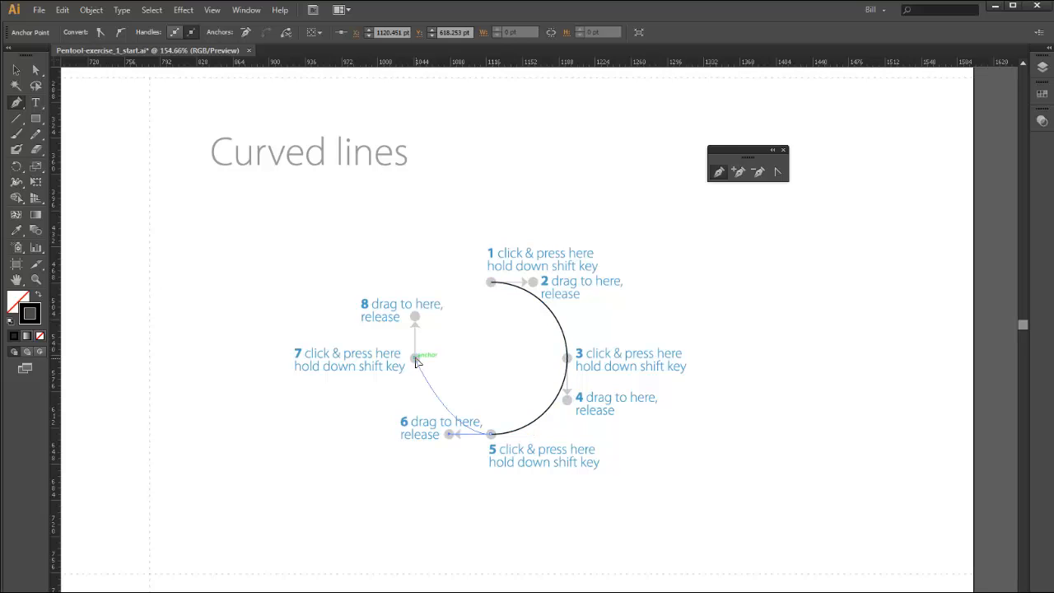
pyautogui.moveTo(416, 361); pyautogui.dragTo(418, 320)
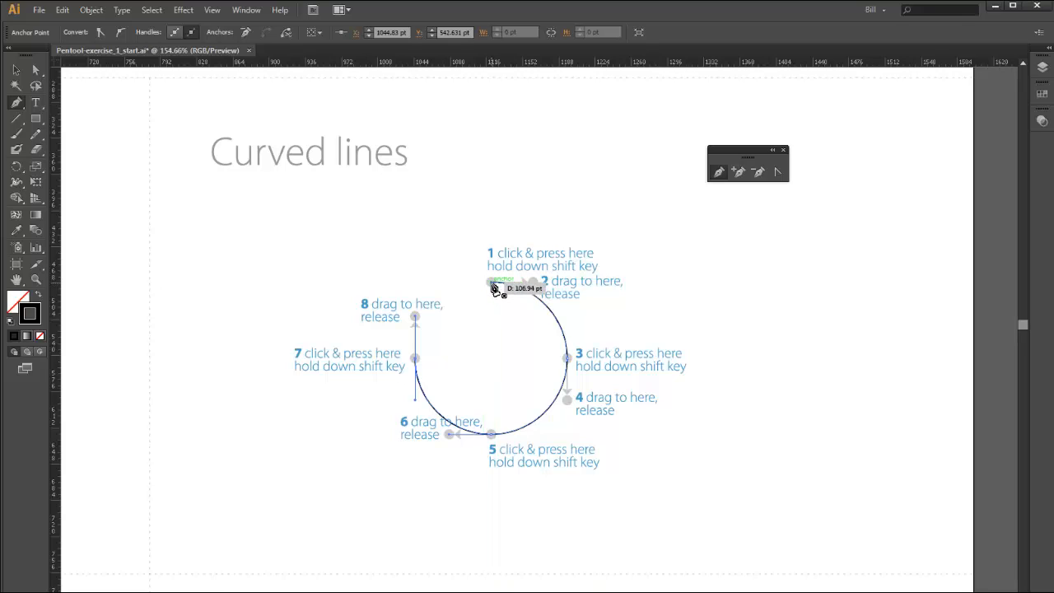
pyautogui.click(494, 286)
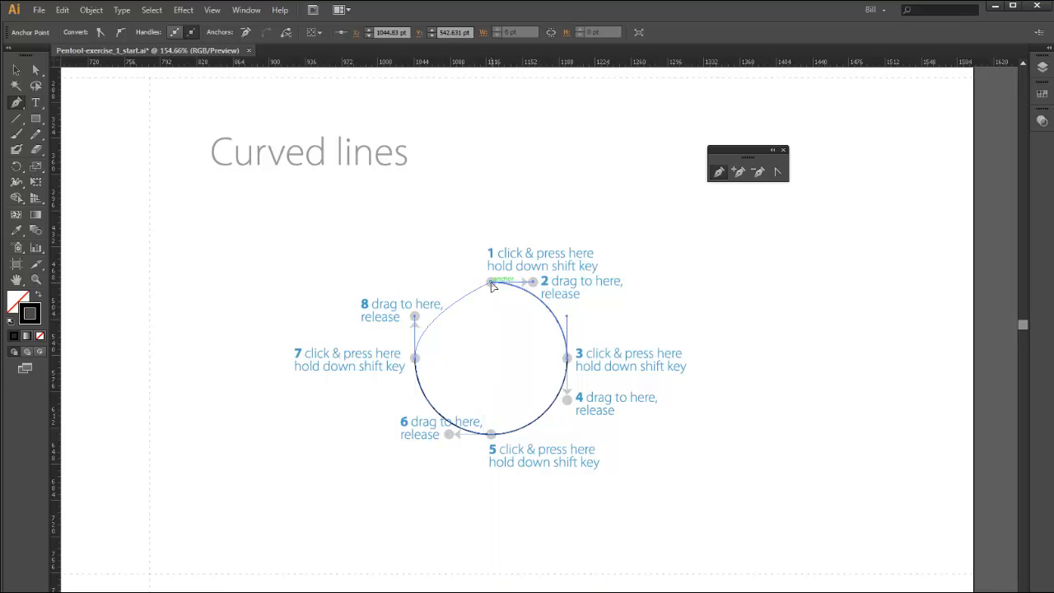
pyautogui.moveTo(492, 284); pyautogui.dragTo(537, 283)
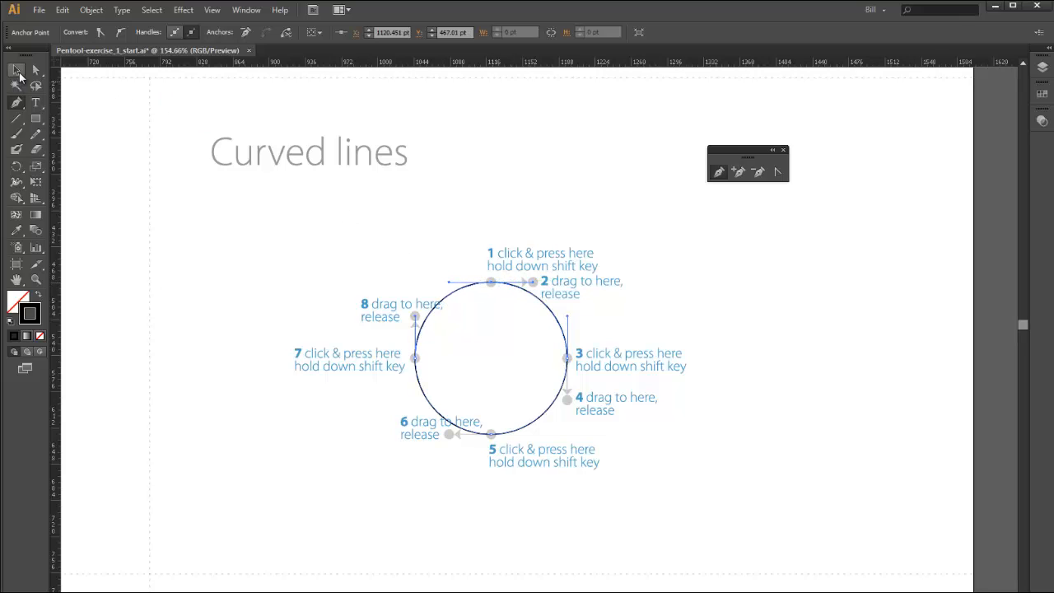
# Move the finished circle off its template to the empty area beside points 3 and 4
pyautogui.press('v')
pyautogui.click(572, 230)
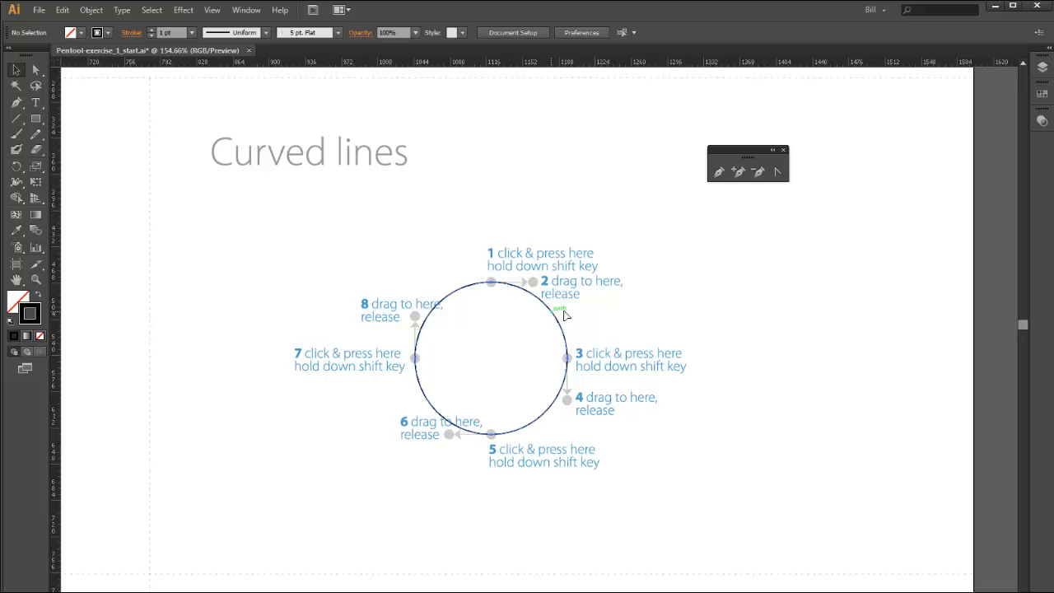
pyautogui.moveTo(554, 316); pyautogui.dragTo(805, 306)
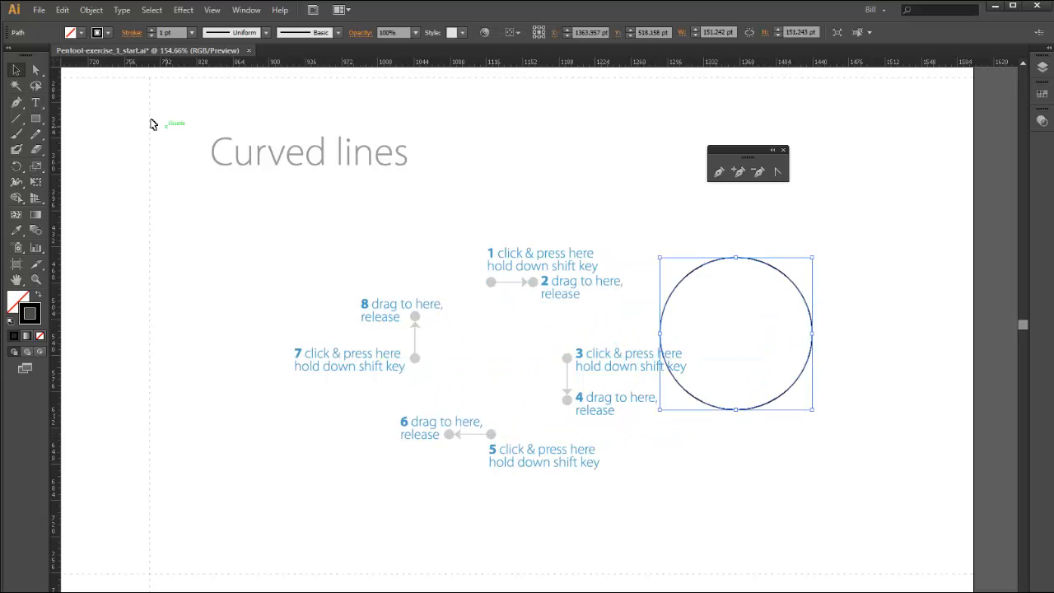
pyautogui.click(37, 121)
pyautogui.click(38, 122)
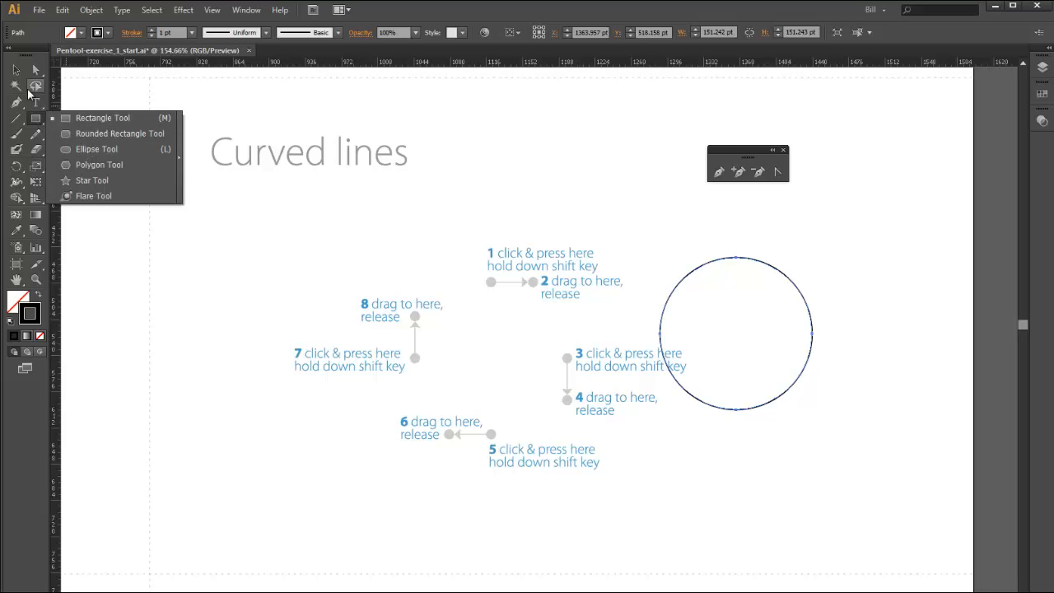
pyautogui.click(16, 75)
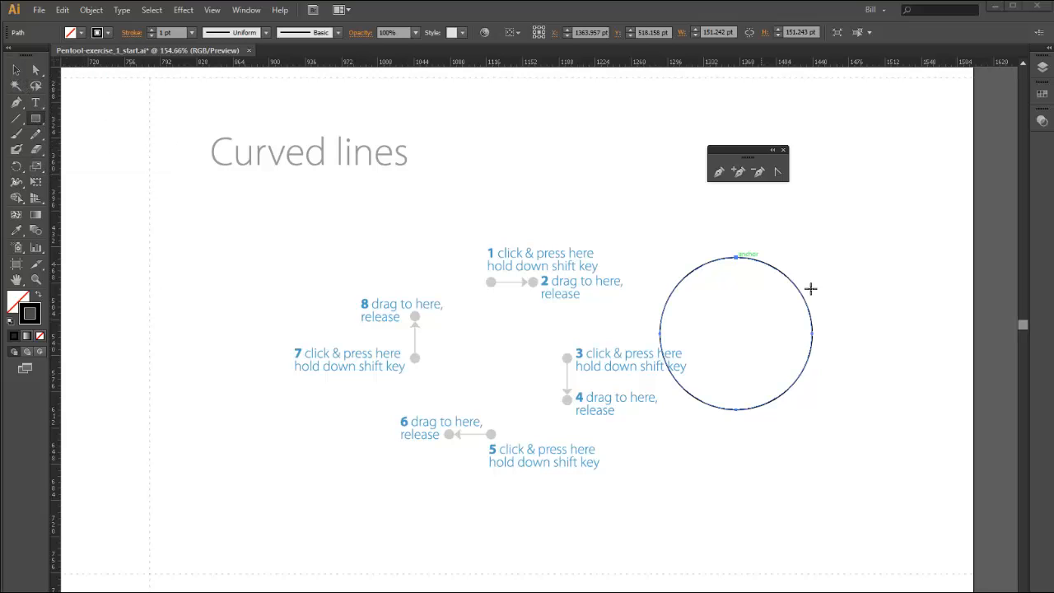
# Move the circle back onto its Curved lines template so its anchors sit on points 1, 3, 5 and 7
pyautogui.press('ctrl')
pyautogui.click(16, 70)
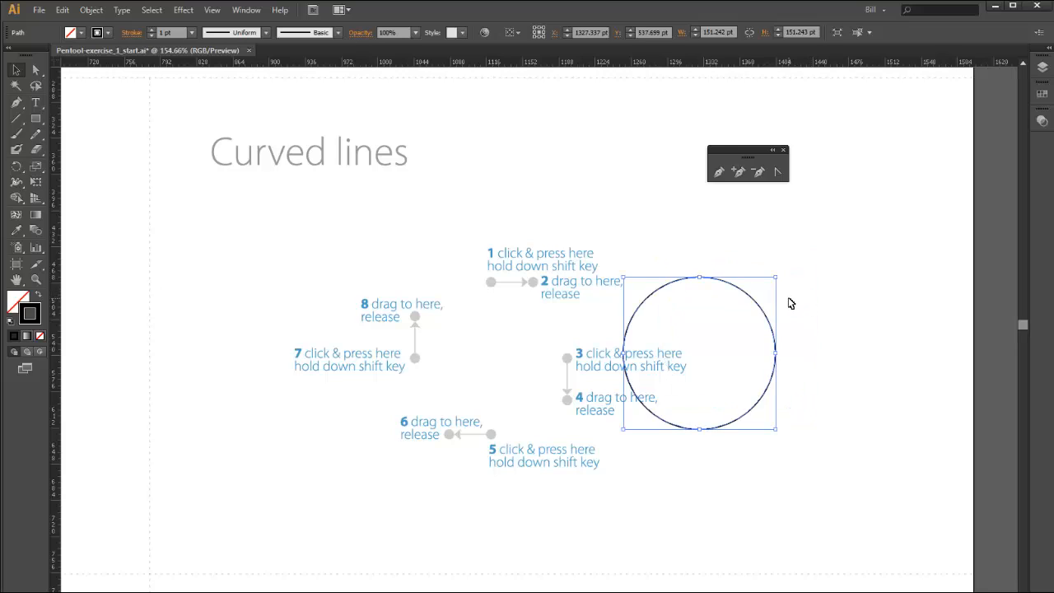
pyautogui.moveTo(811, 300); pyautogui.dragTo(565, 324)
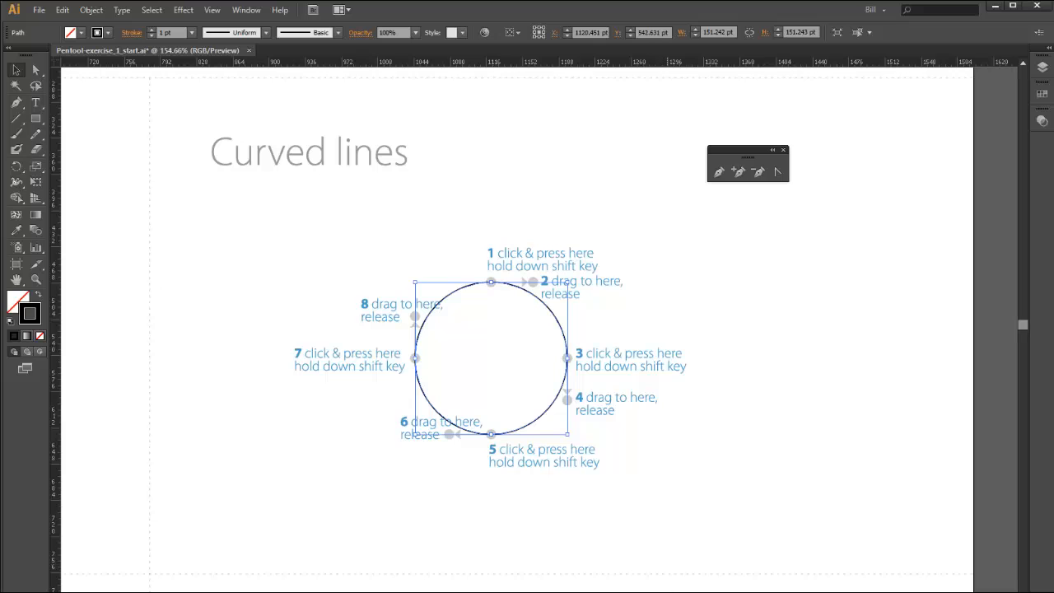
# In the Multiple curves exercise, draw the first arch with the Pen tool, anchoring at points 1 and 3 with straight handles extended to 2 and 4
pyautogui.hscroll(-10, 541, 324)
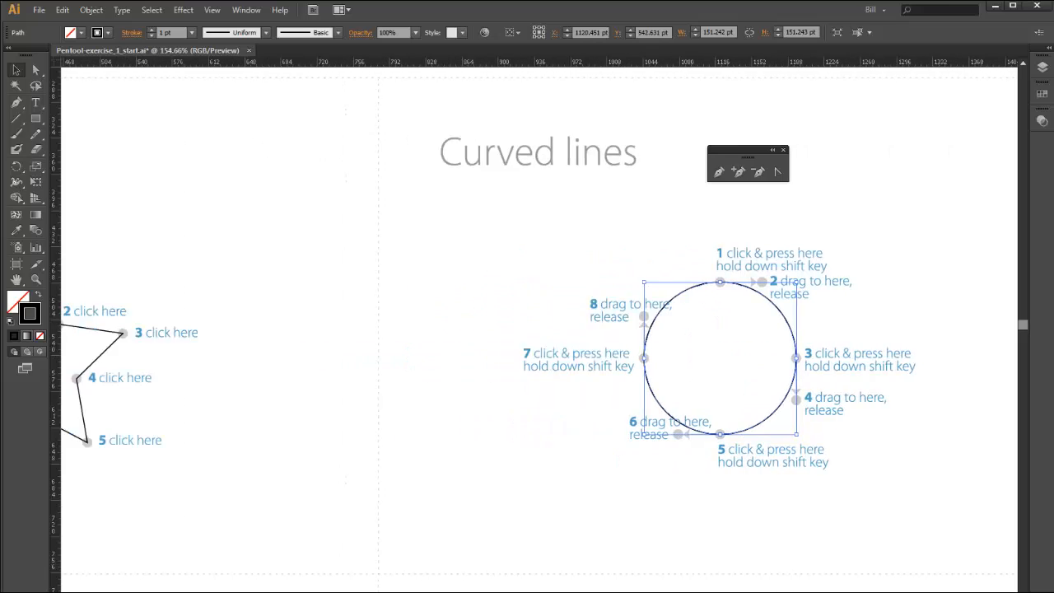
pyautogui.hscroll(-1, 904, 487)
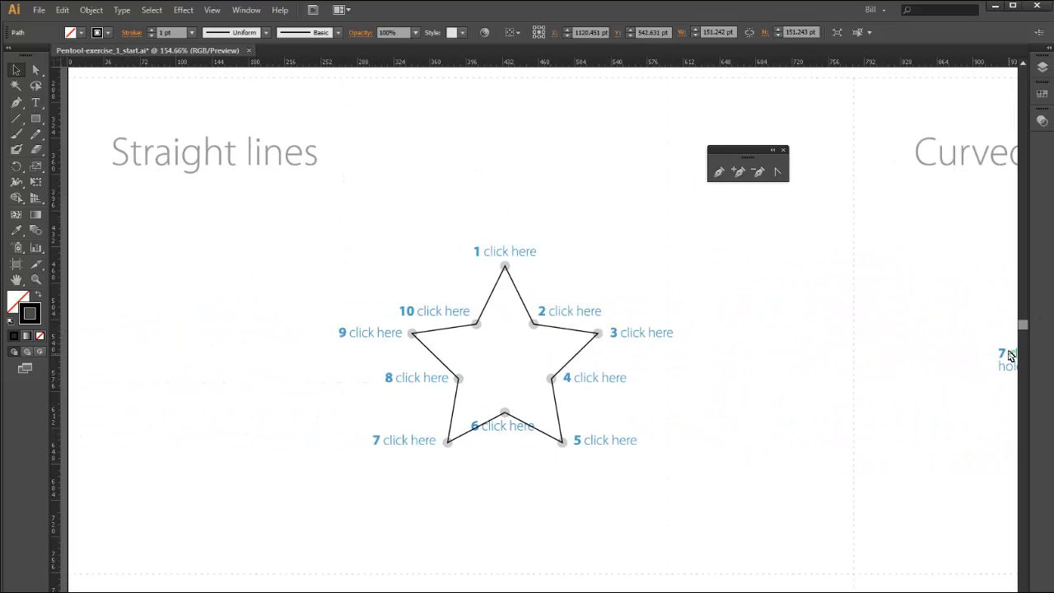
pyautogui.moveTo(1023, 324); pyautogui.dragTo(1019, 346)
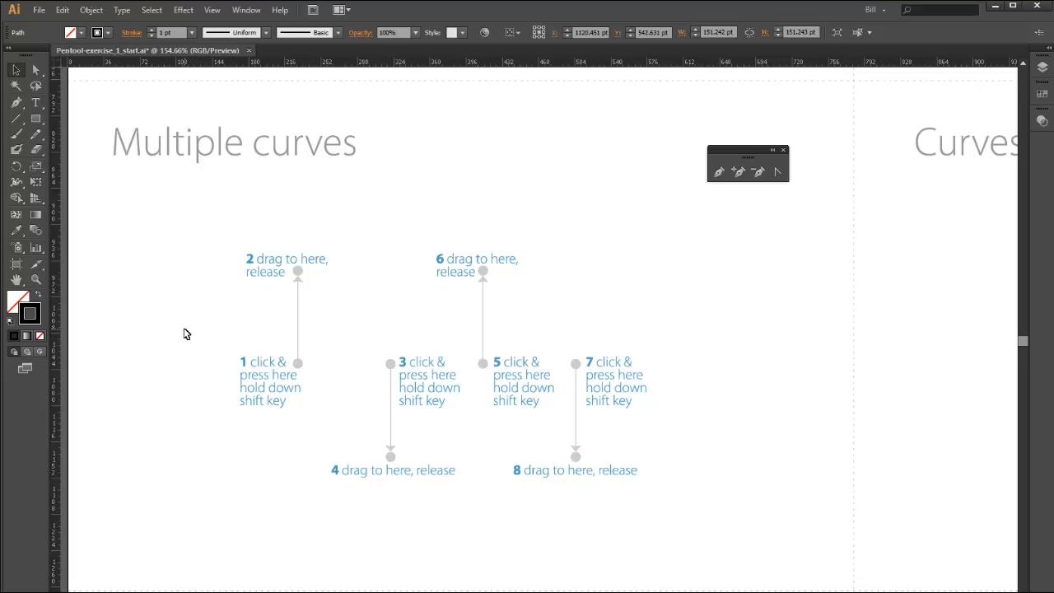
pyautogui.click(718, 174)
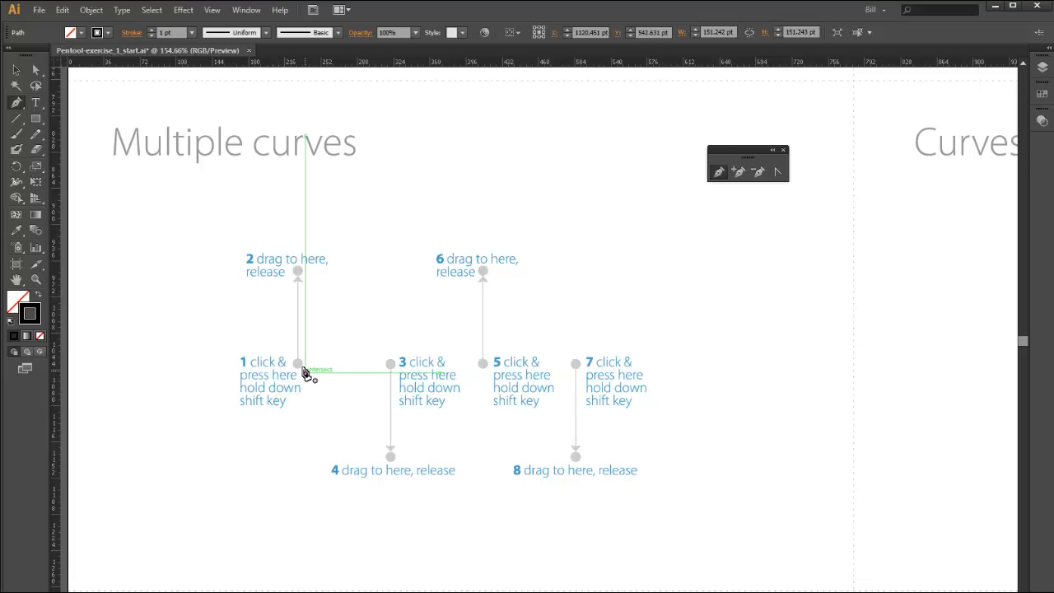
pyautogui.moveTo(300, 365); pyautogui.dragTo(299, 364)
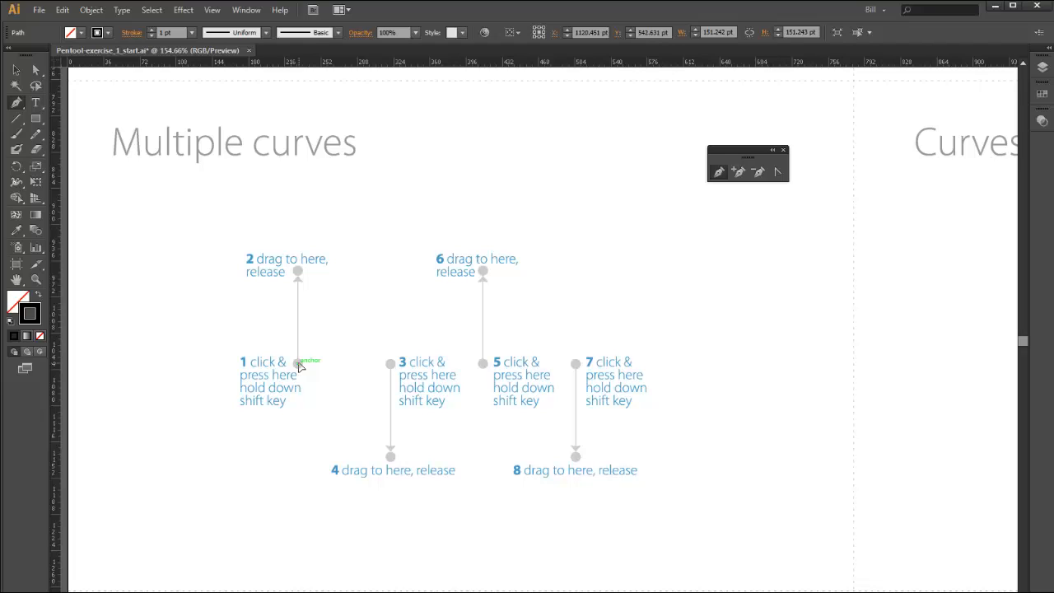
pyautogui.moveTo(299, 365); pyautogui.dragTo(299, 276)
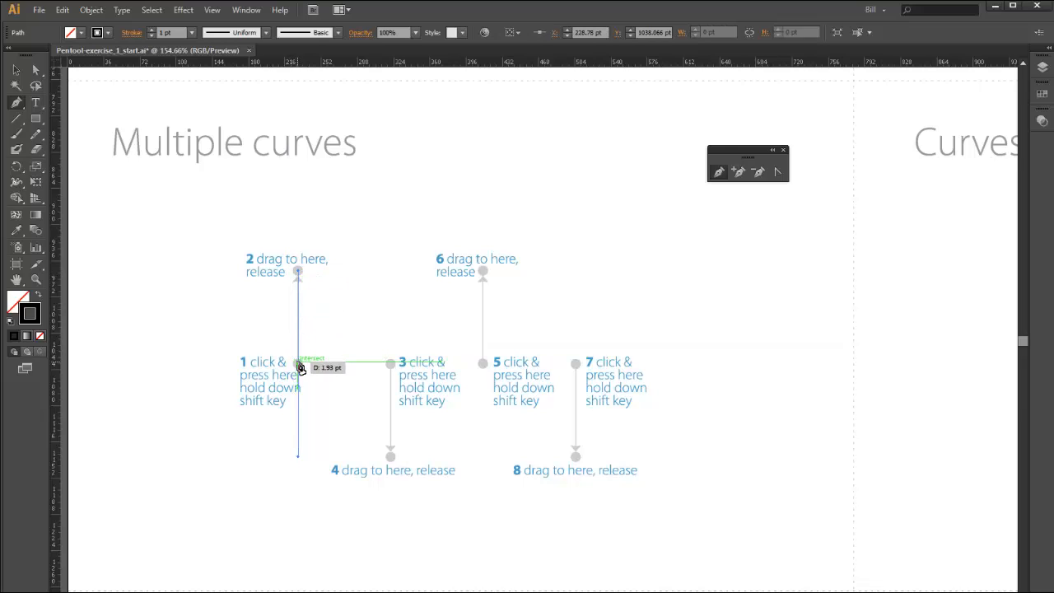
pyautogui.click(391, 364)
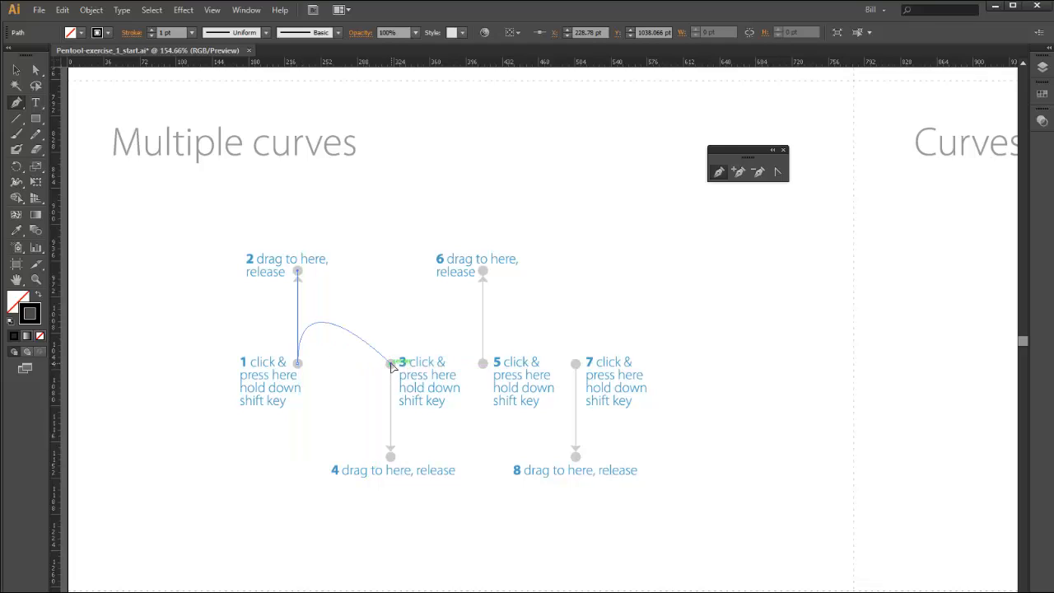
pyautogui.moveTo(391, 364); pyautogui.dragTo(392, 458)
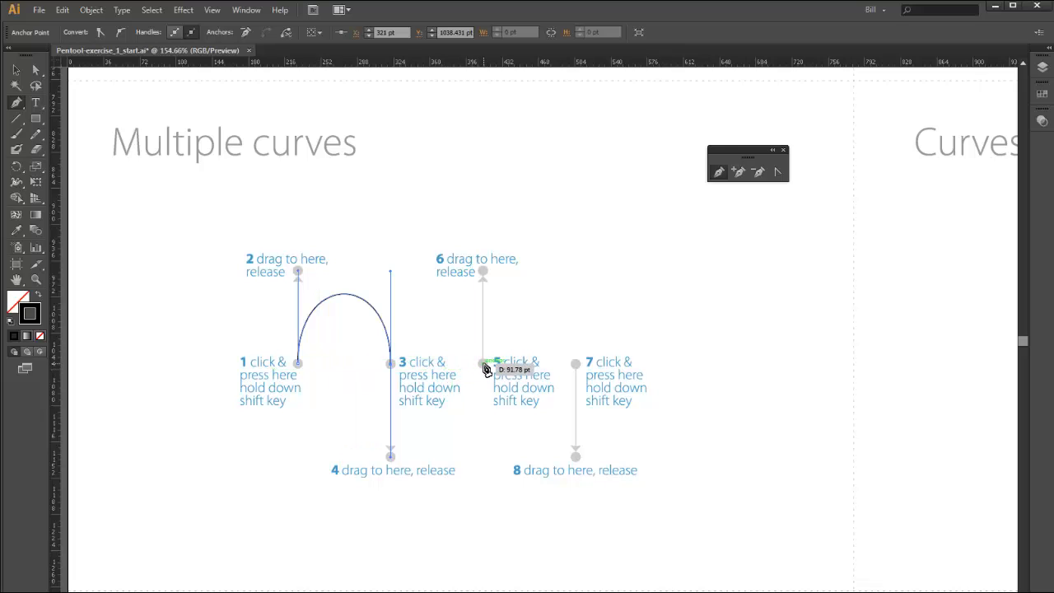
# Continue the wave with smooth anchors at points 5 and 7, handles extended to 6 and 8, and deselect the finished path
pyautogui.moveTo(485, 366); pyautogui.dragTo(490, 276)
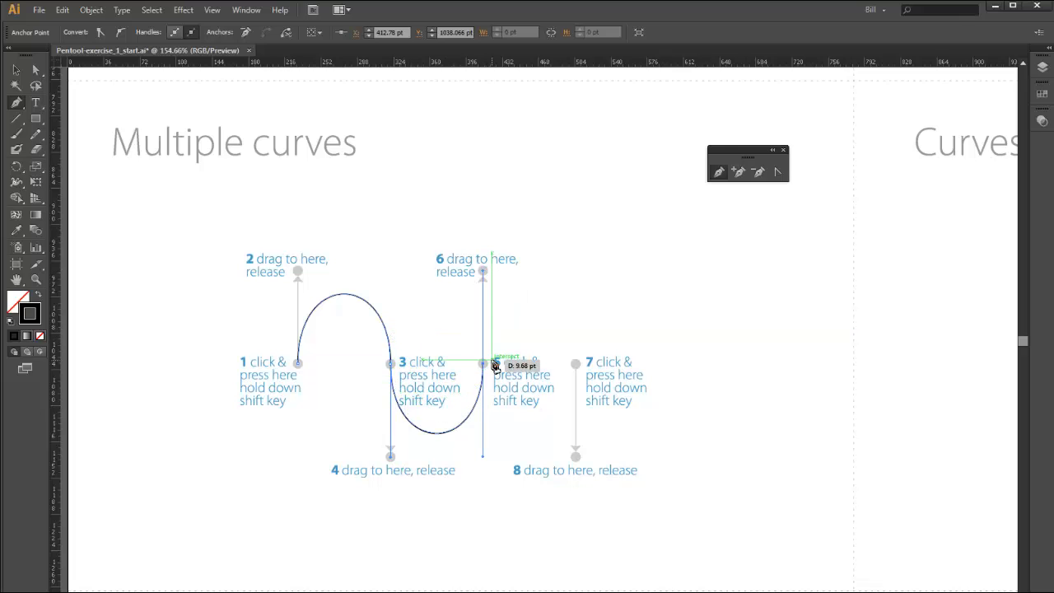
pyautogui.click(577, 364)
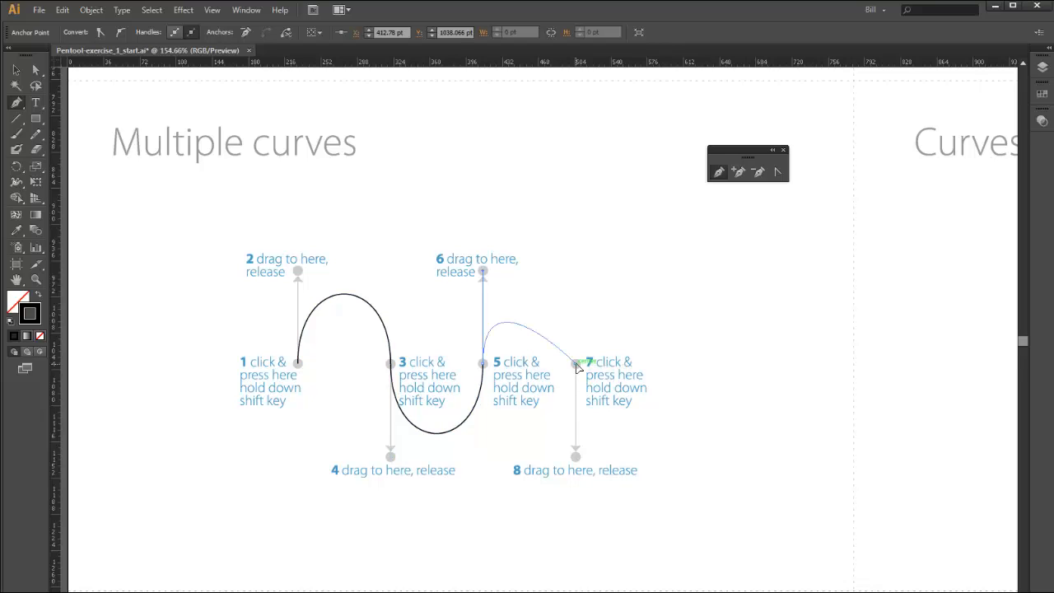
pyautogui.moveTo(576, 366); pyautogui.dragTo(577, 458)
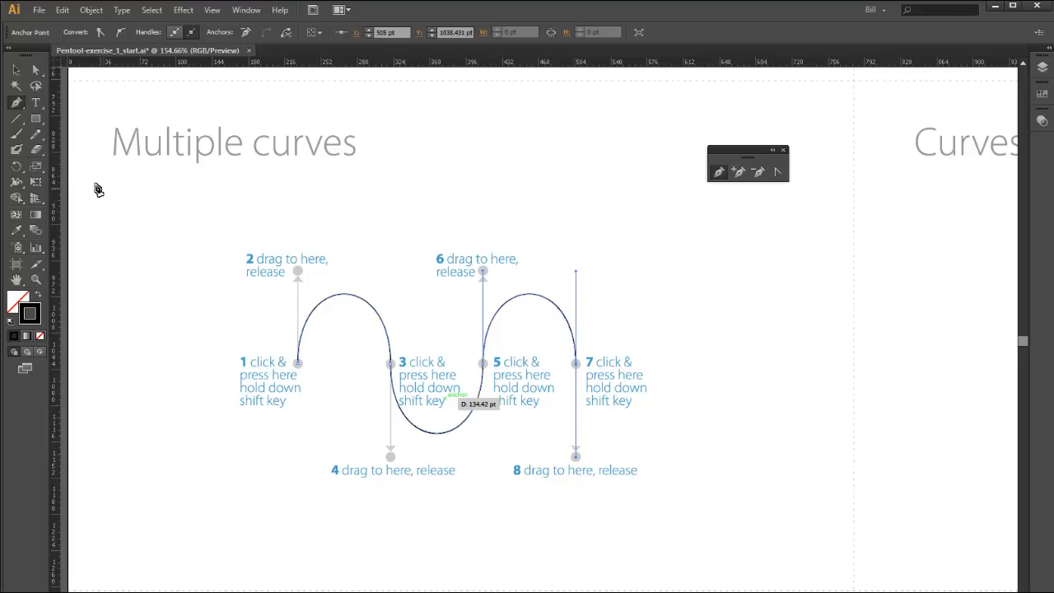
pyautogui.click(16, 70)
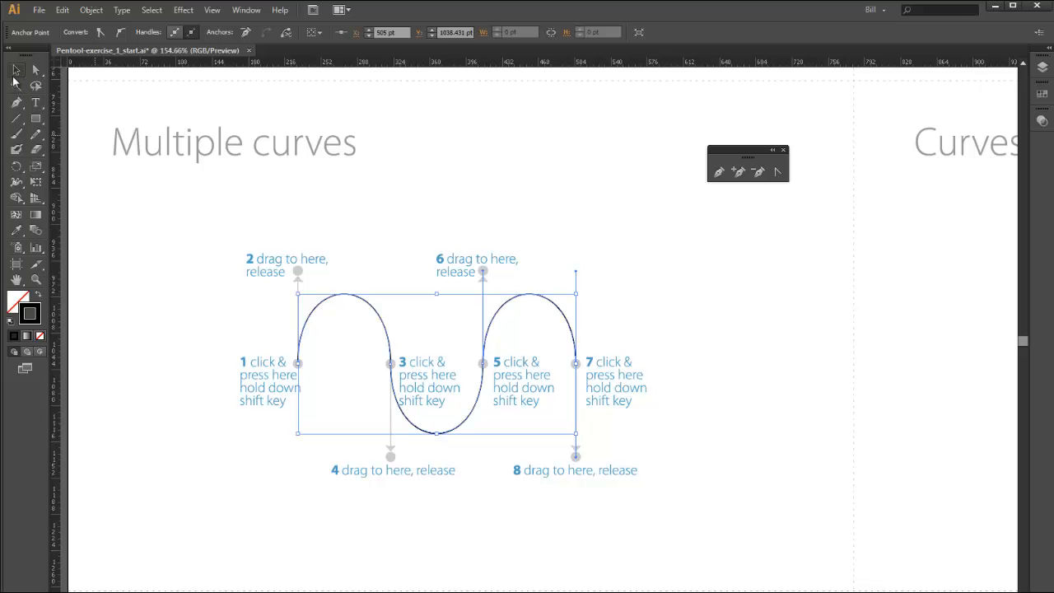
pyautogui.click(832, 361)
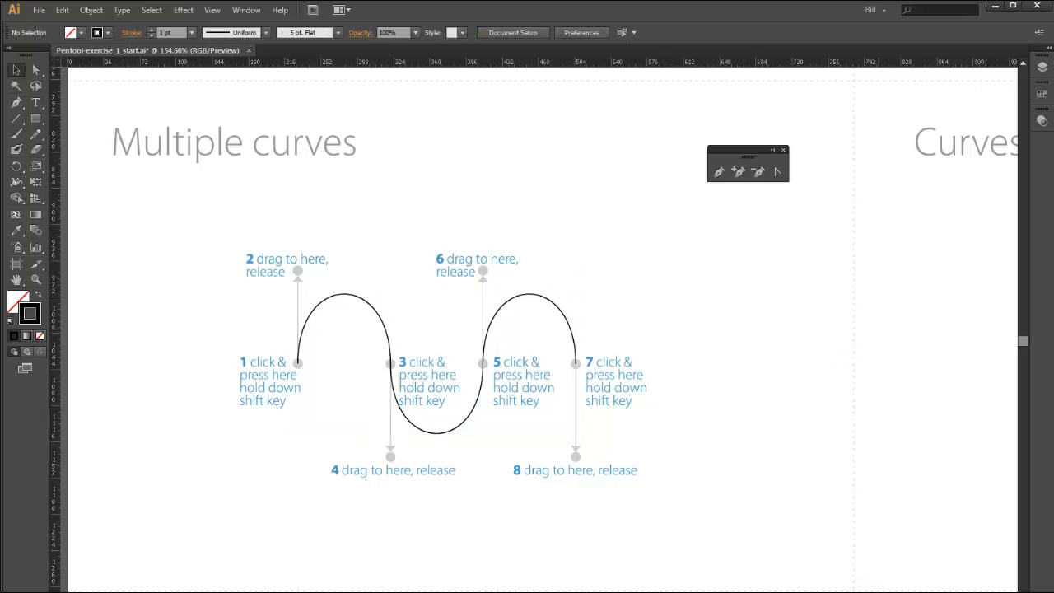
# Trace the first Curves with corner points exercise from point 1 through corner anchors 3, 5 and 7, handles at 2, 4, 6 and 8, and deselect it
pyautogui.hscroll(10, 539, 330)
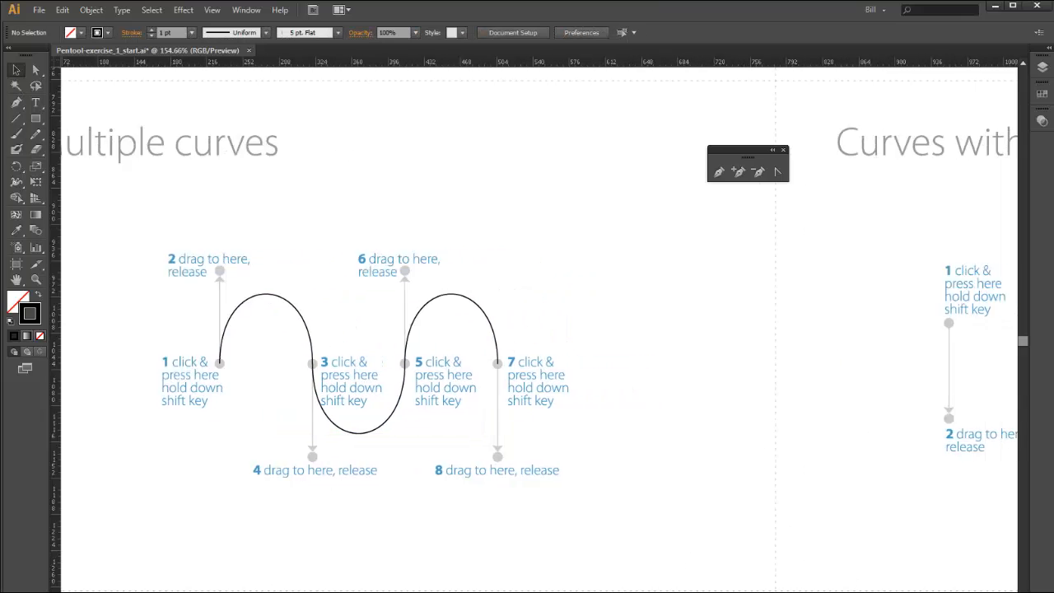
pyautogui.hscroll(6, 539, 330)
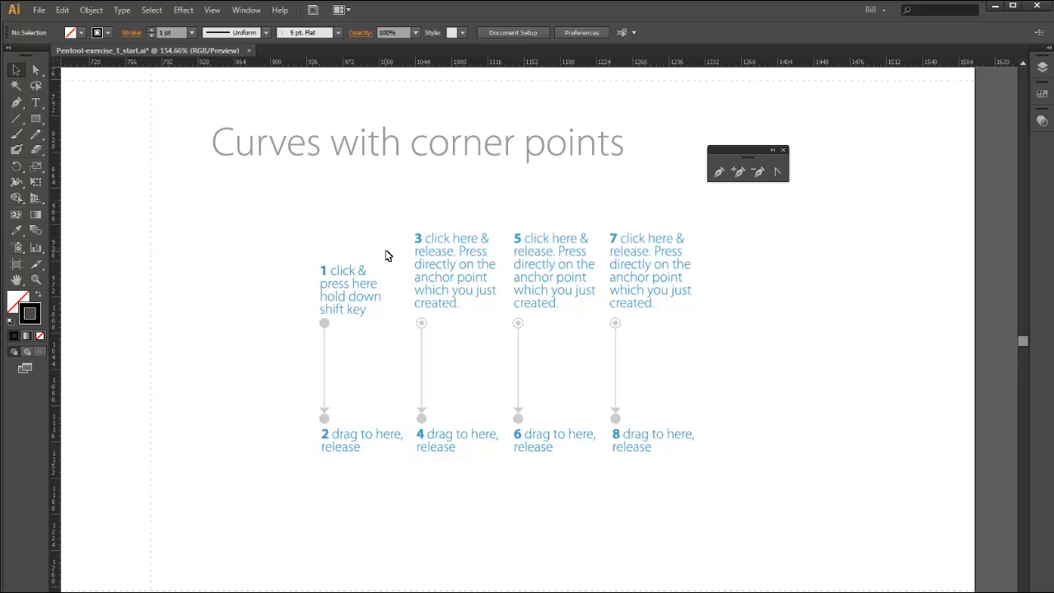
pyautogui.click(717, 173)
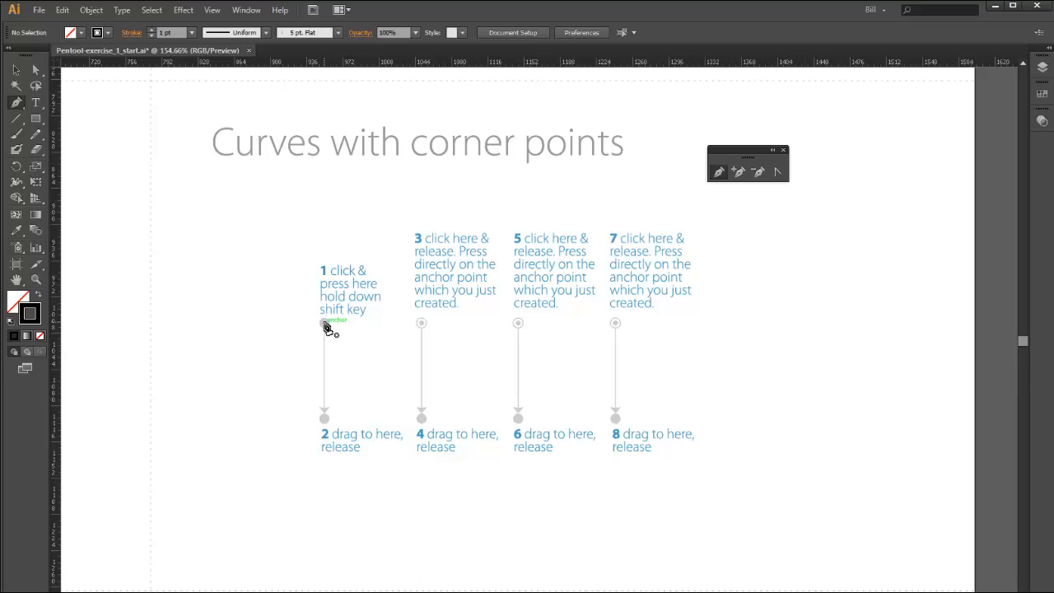
pyautogui.moveTo(324, 323); pyautogui.dragTo(322, 426)
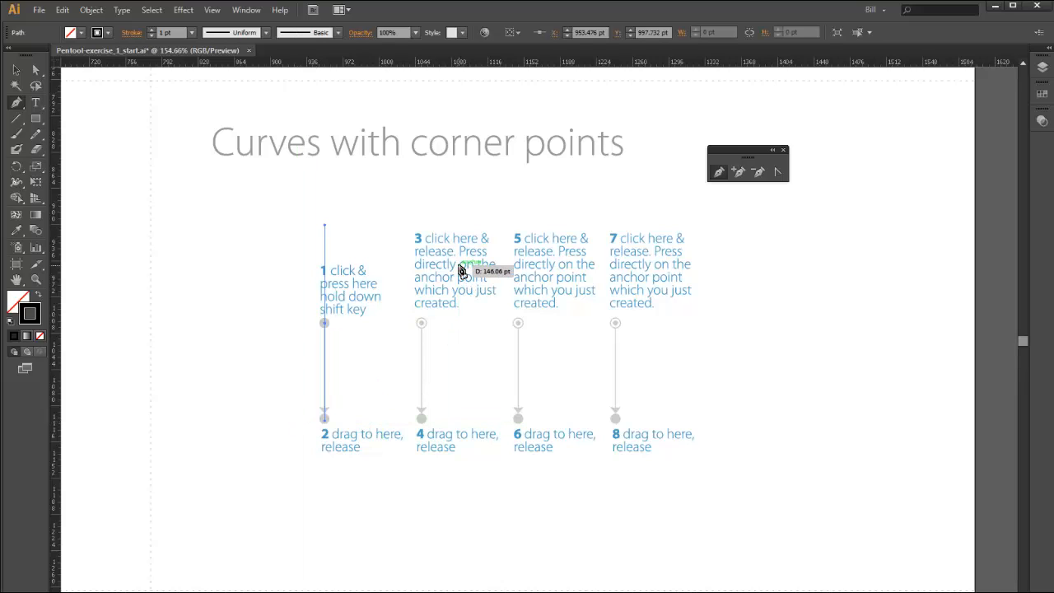
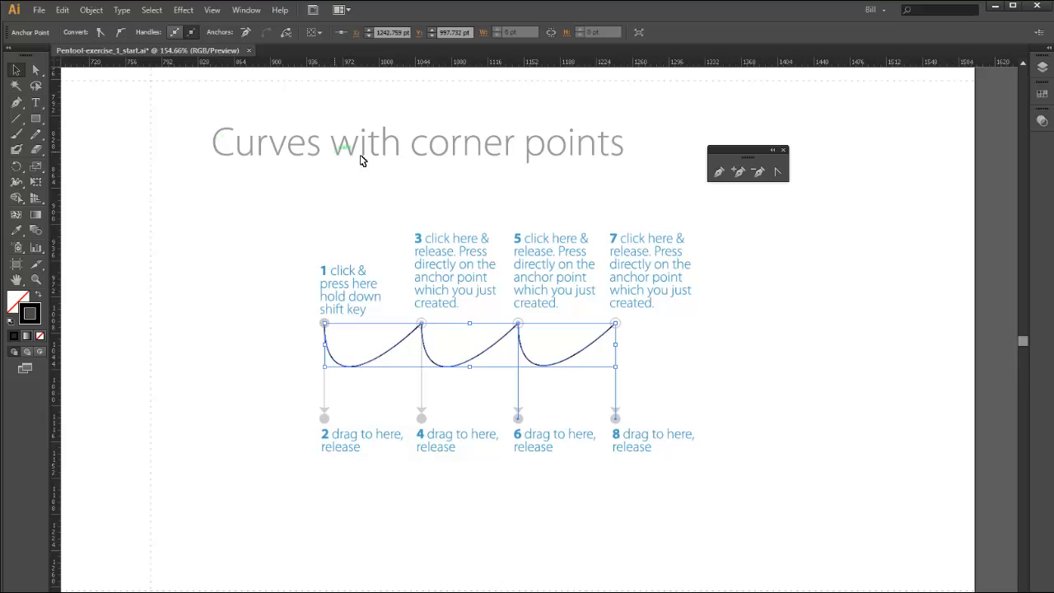
pyautogui.click(710, 365)
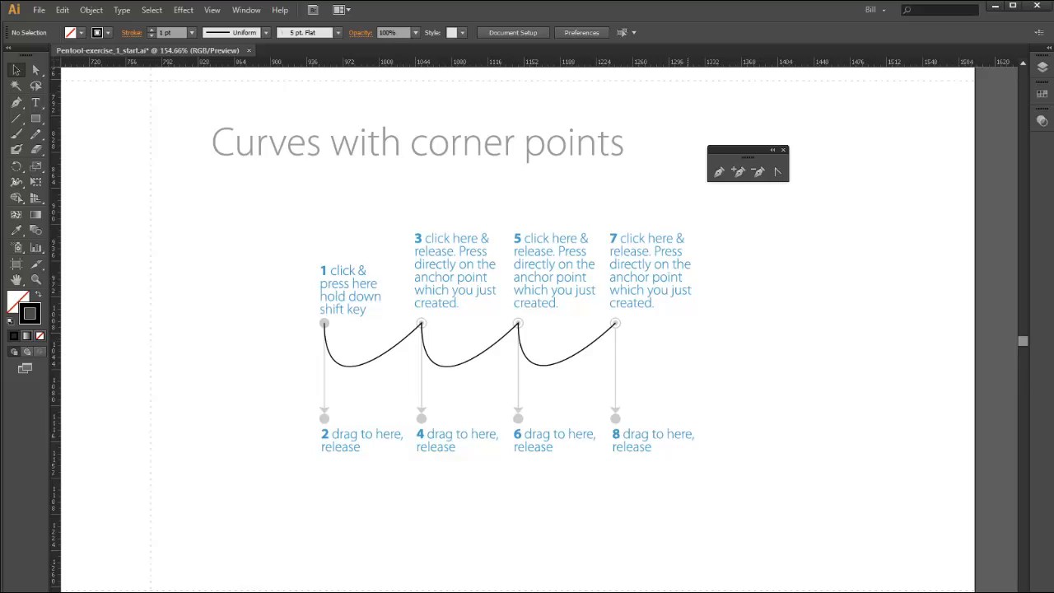
# In the 16-point Curves with corner points exercise, shift the floating Pen tools aside and start a path at point 1 with its handle at 2
pyautogui.hscroll(-10, 541, 325)
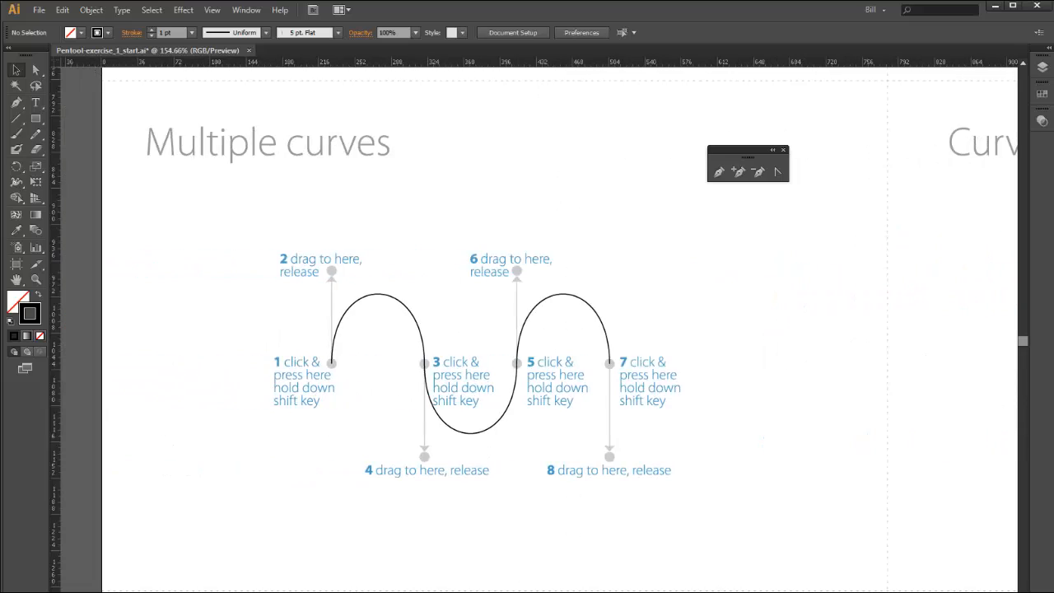
pyautogui.moveTo(1023, 340); pyautogui.dragTo(1024, 358)
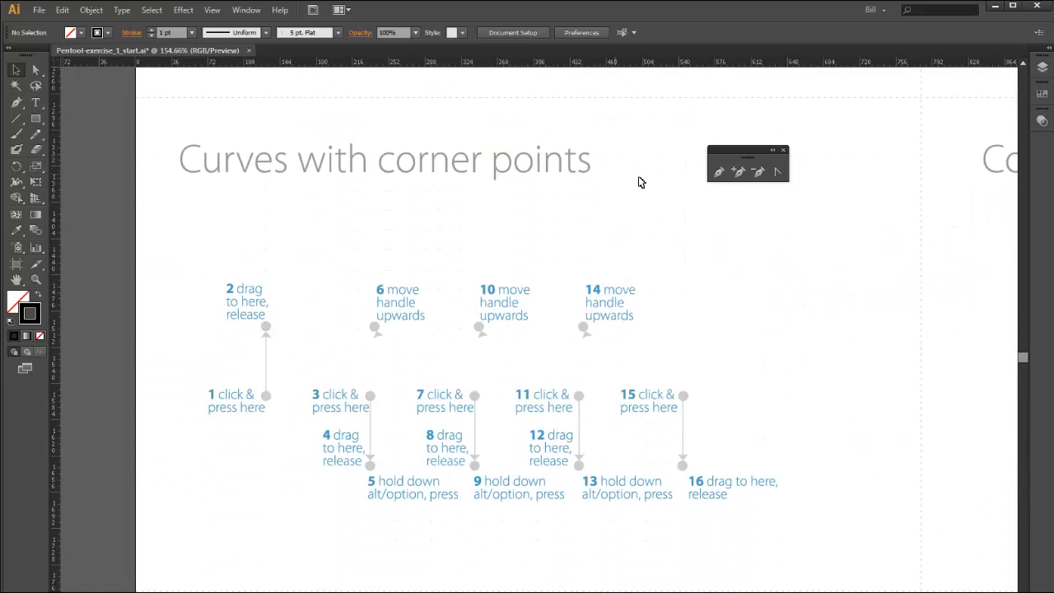
pyautogui.moveTo(731, 155); pyautogui.dragTo(804, 131)
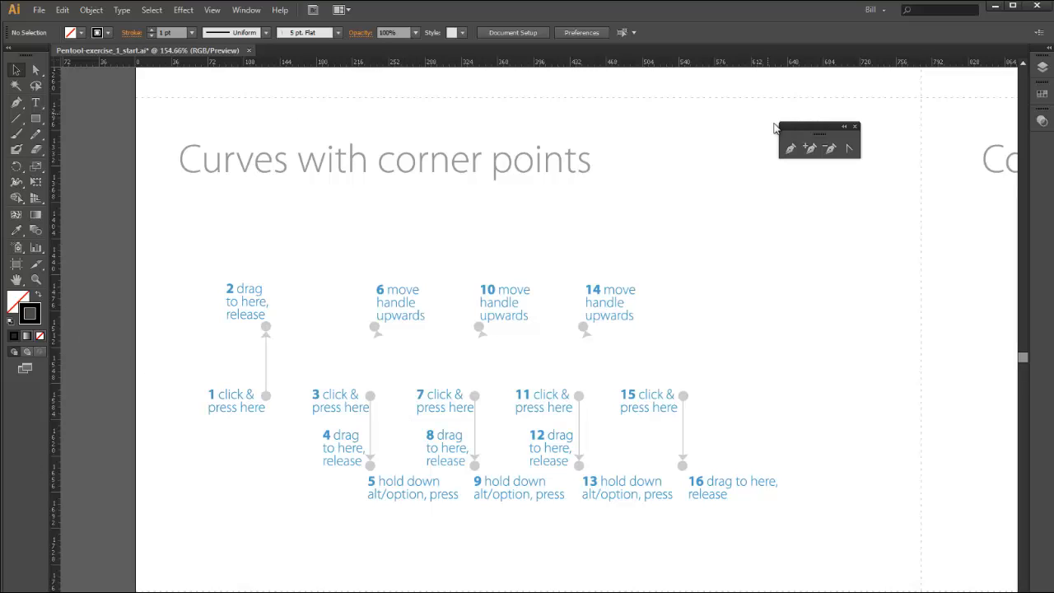
pyautogui.click(790, 148)
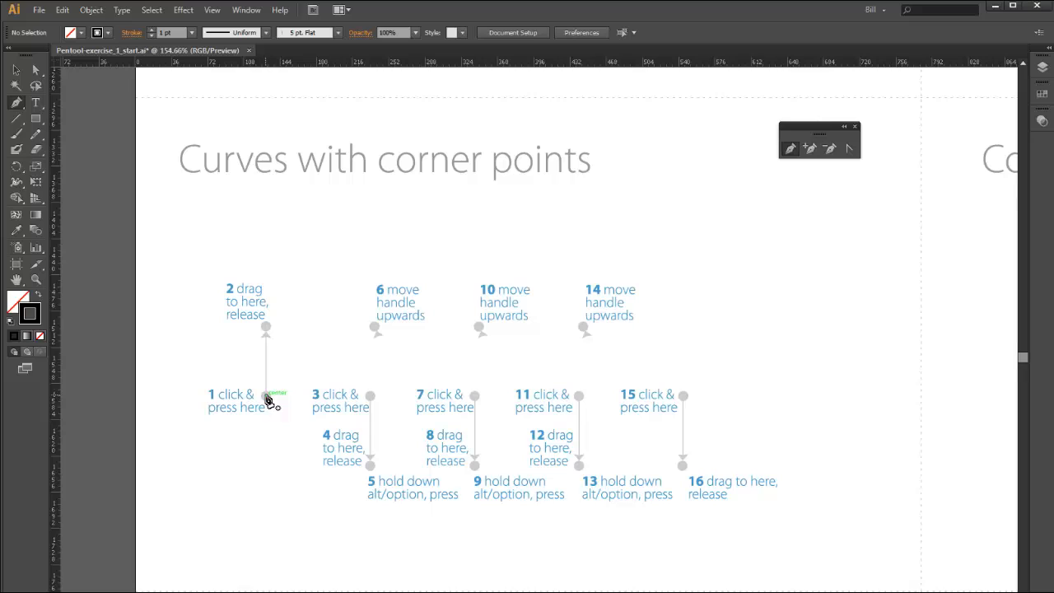
pyautogui.moveTo(266, 396); pyautogui.dragTo(266, 328)
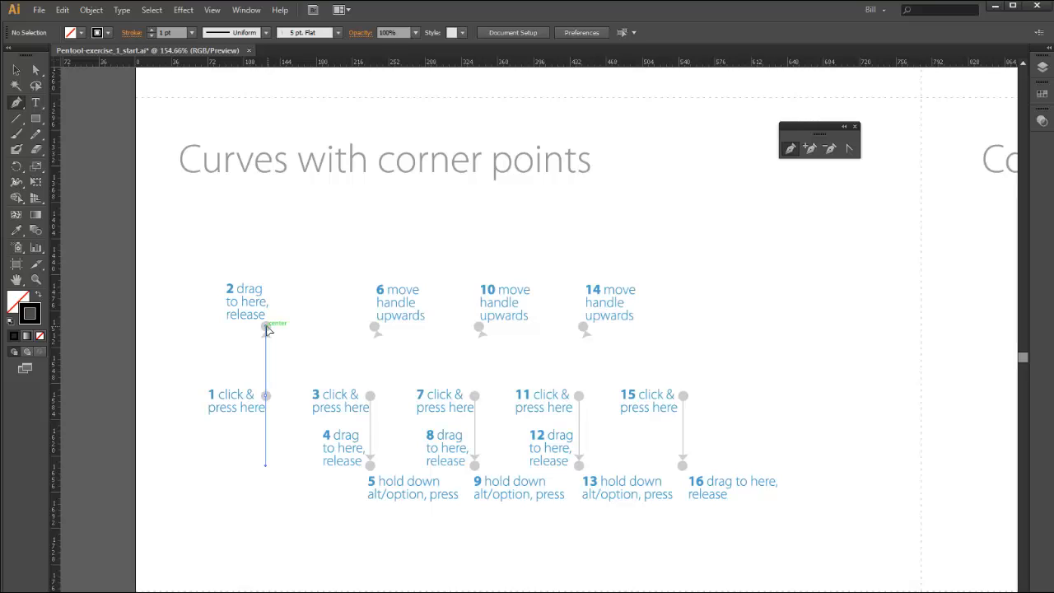
pyautogui.moveTo(266, 328); pyautogui.dragTo(266, 328)
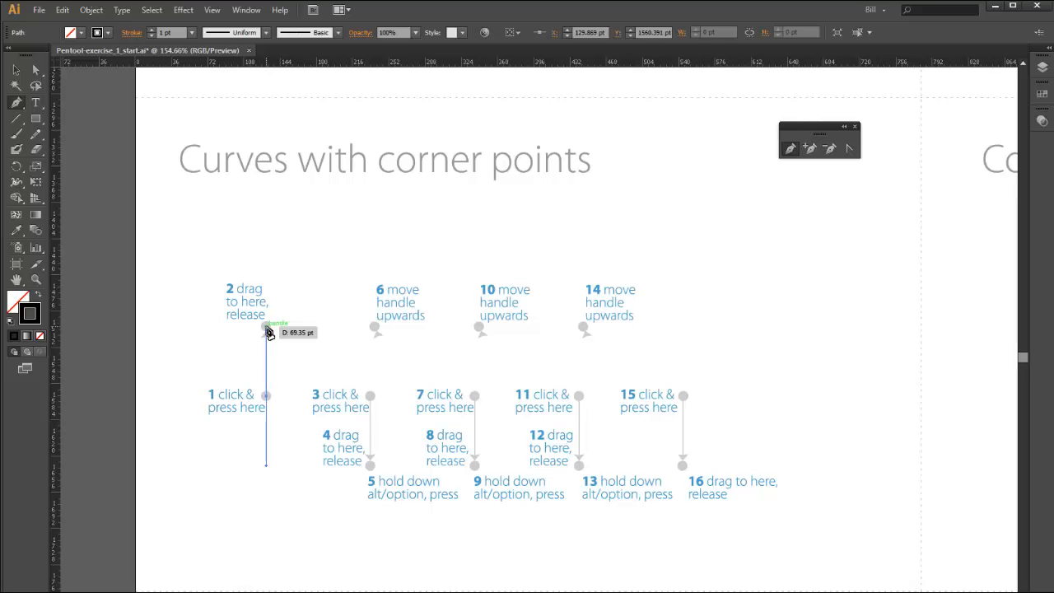
# Add an anchor at point 3 with its handle extended to 4, and swing only the outgoing handle up to point 6 to form a corner
pyautogui.click(370, 399)
pyautogui.moveTo(371, 398); pyautogui.dragTo(371, 466)
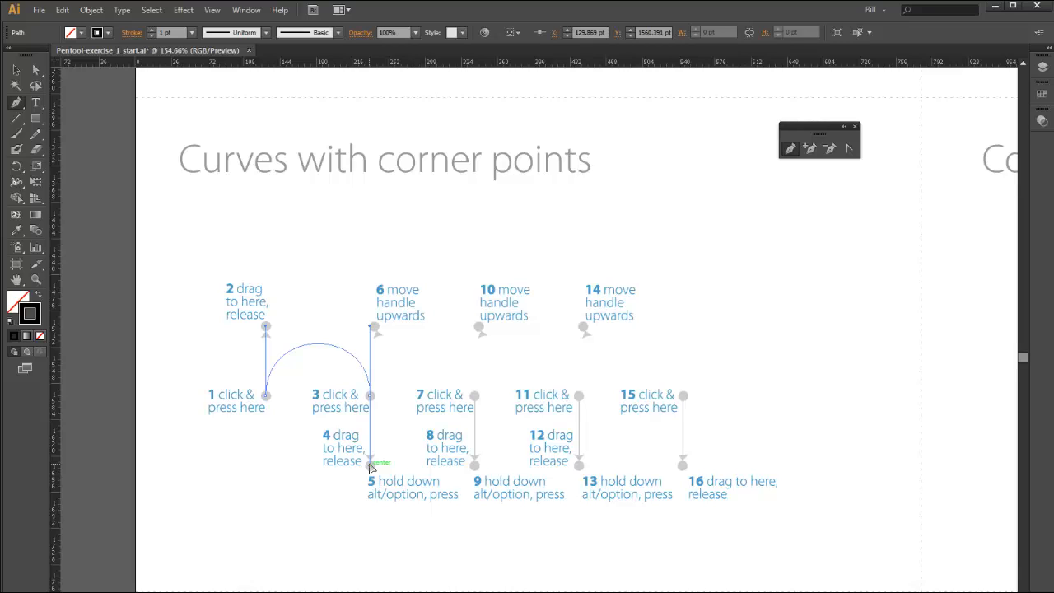
pyautogui.moveTo(370, 464); pyautogui.dragTo(373, 328)
pyautogui.moveTo(370, 325); pyautogui.dragTo(371, 326)
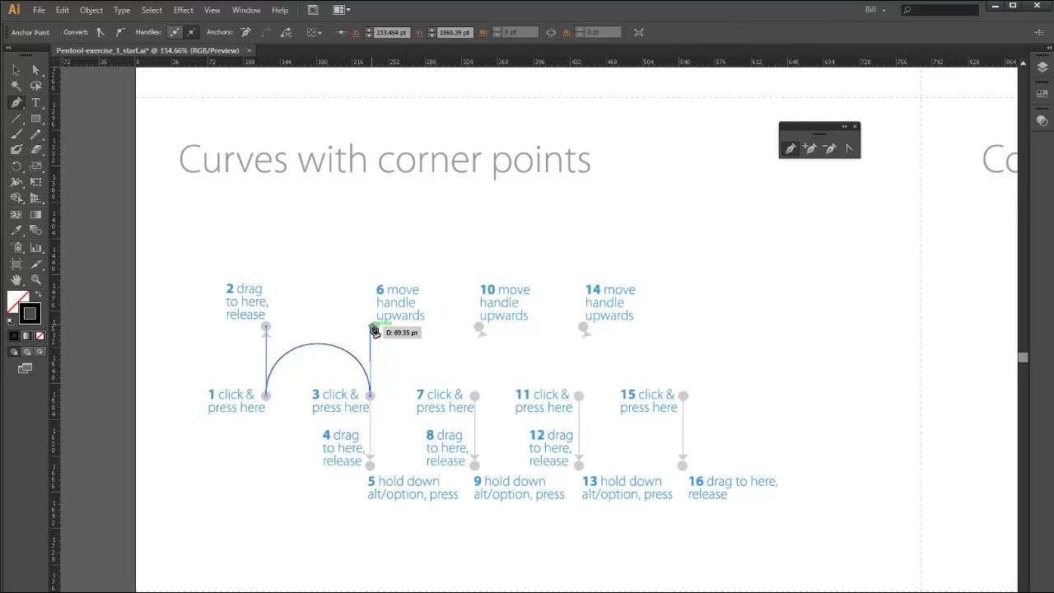
# Add arches at points 7 and 11 with handles extended to 8 and 12, swinging the outgoing handles up to points 10 and 14
pyautogui.click(476, 398)
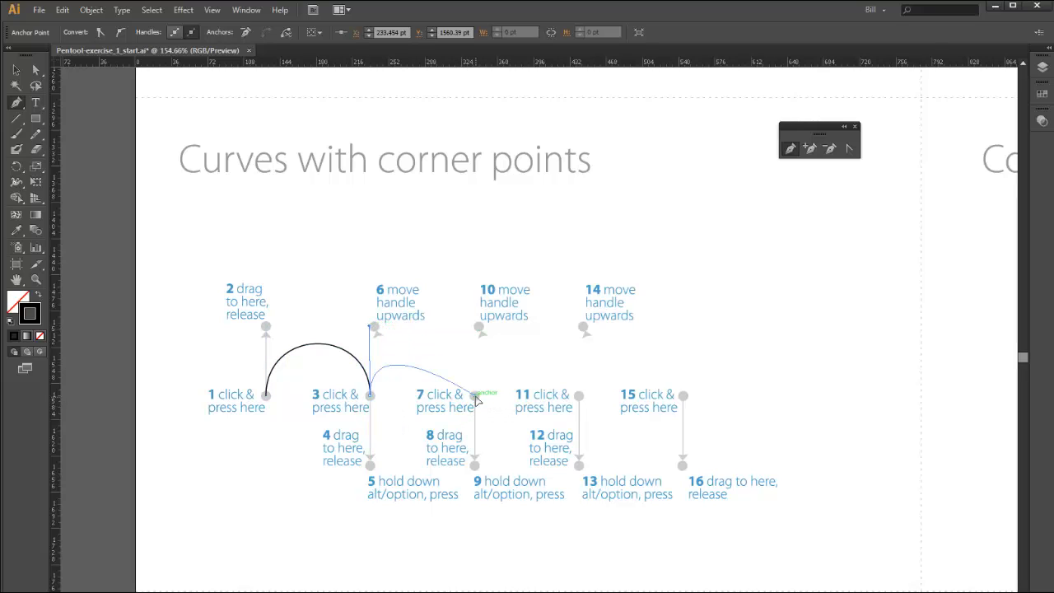
pyautogui.moveTo(476, 399); pyautogui.dragTo(476, 469)
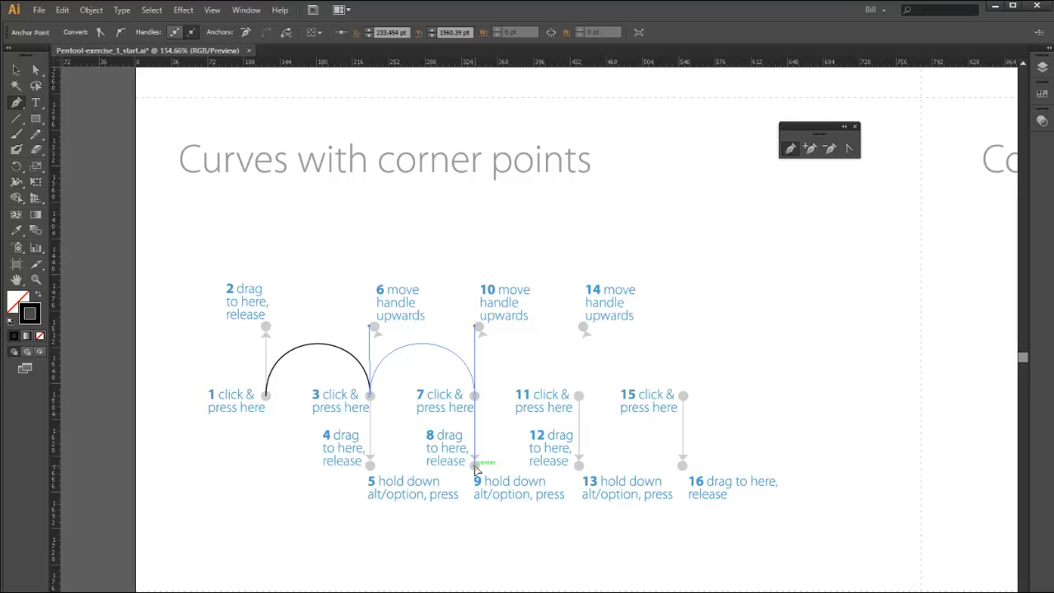
pyautogui.moveTo(477, 467); pyautogui.dragTo(475, 327)
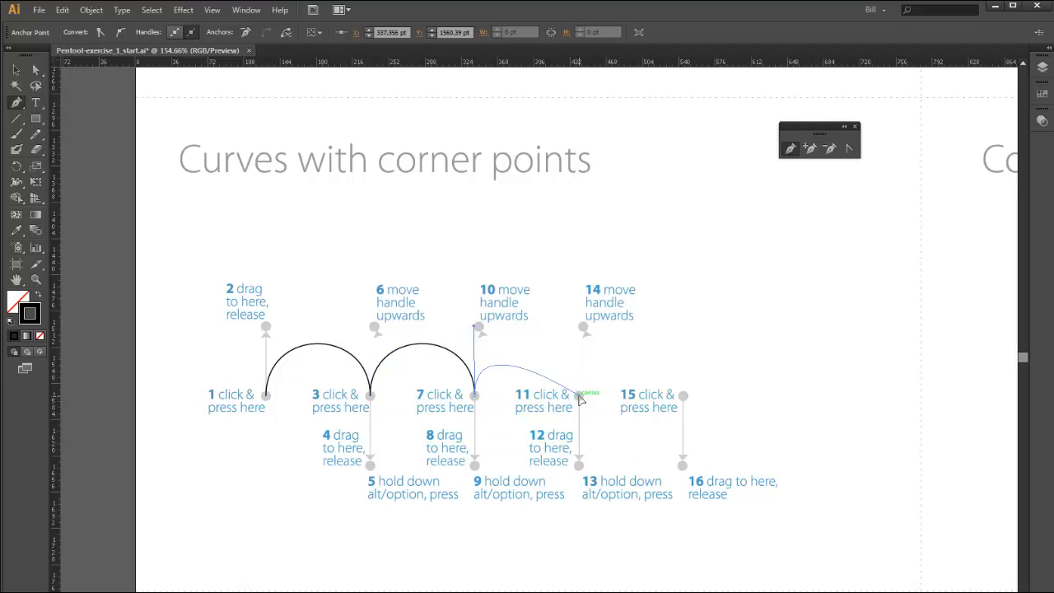
pyautogui.moveTo(580, 397); pyautogui.dragTo(580, 467)
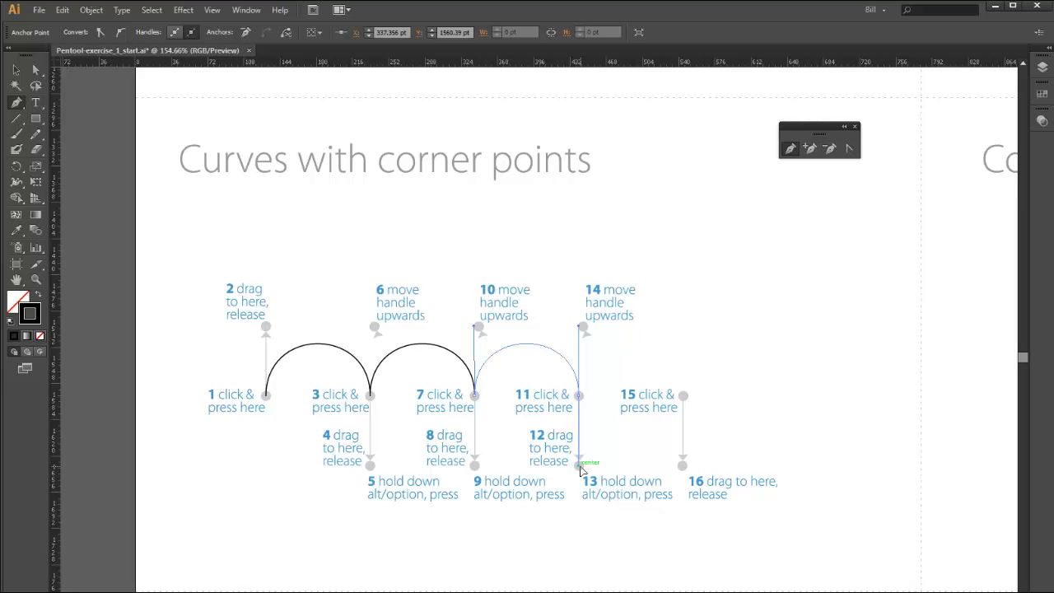
pyautogui.moveTo(580, 467)
pyautogui.mouseDown()
pyautogui.moveTo(591, 463)
pyautogui.moveTo(605, 384)
pyautogui.moveTo(580, 329)
pyautogui.mouseUp()
# Finish the row of arches with an anchor at point 15, its handle extended to 16, and switch to the Selection tool
pyautogui.click(684, 397)
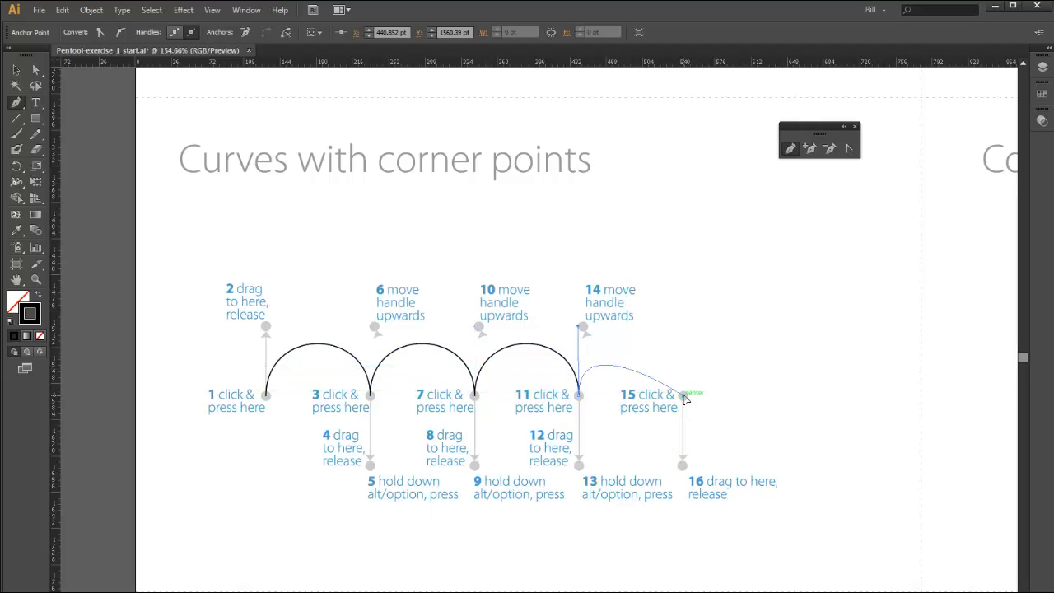
pyautogui.moveTo(685, 397); pyautogui.dragTo(684, 467)
pyautogui.press('v')
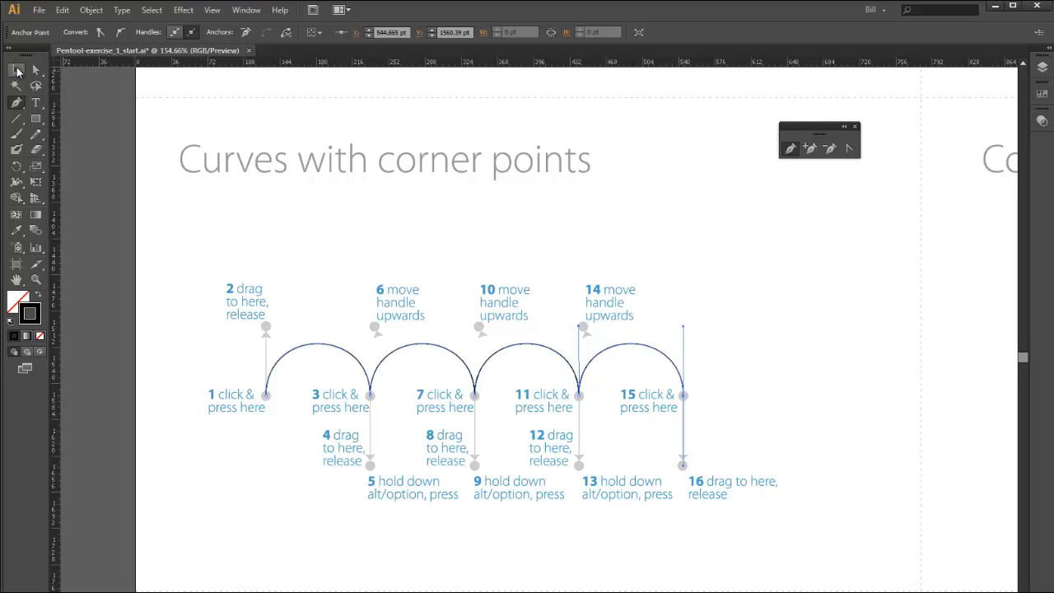
# Move the finished row of arches up off the template, deselect it, and undo the move
pyautogui.click(533, 263)
pyautogui.moveTo(556, 354); pyautogui.dragTo(549, 210)
pyautogui.click(765, 322)
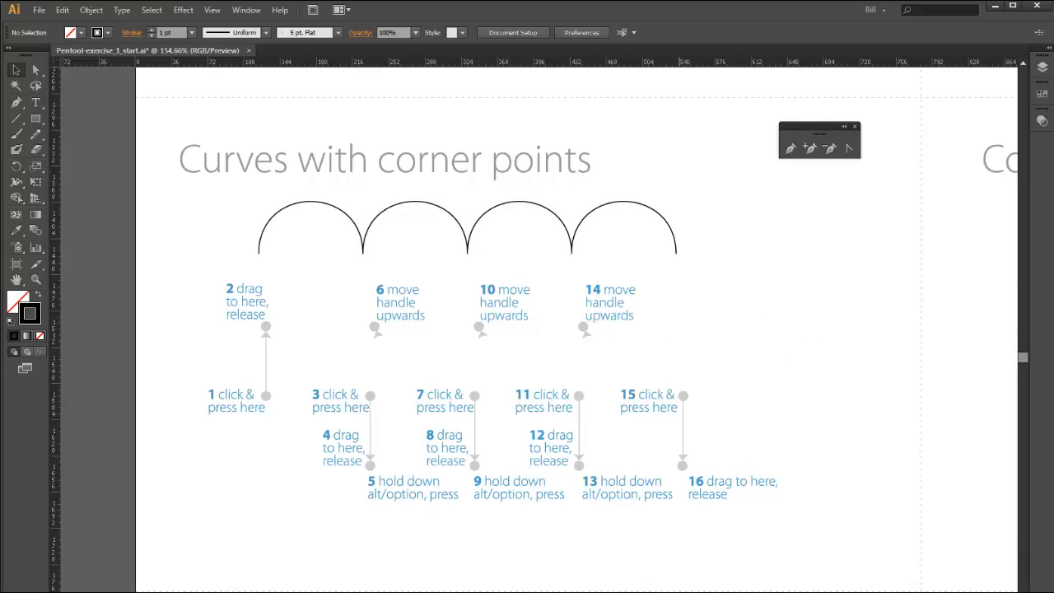
pyautogui.hotkey('ctrl', 'z')
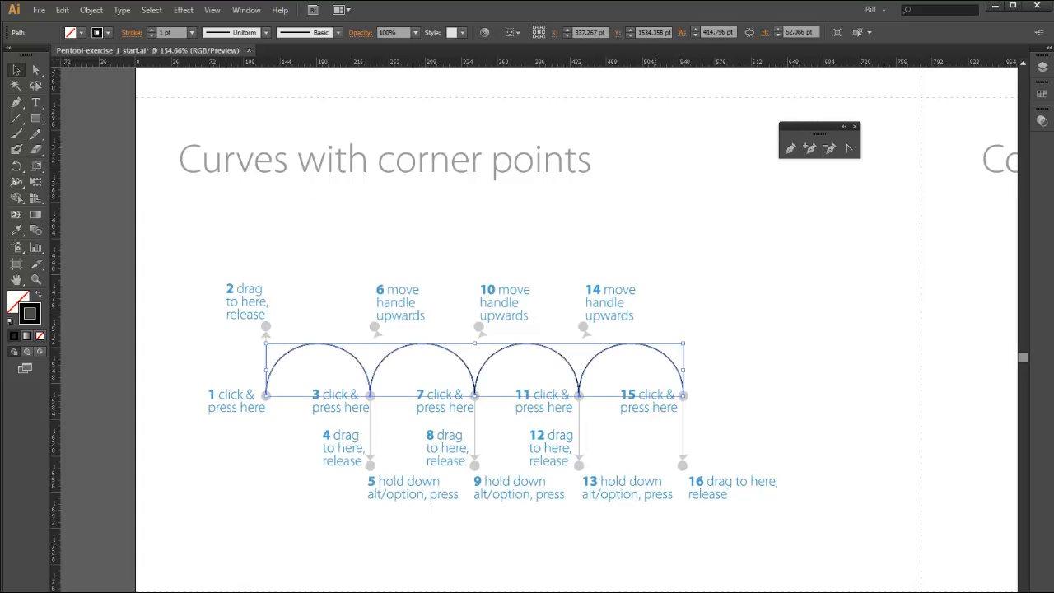
# In the Combining curves with straight lines exercise, shift the floating Pen tools aside and start a path at point 1 with its handle at 2
pyautogui.hscroll(10, 540, 324)
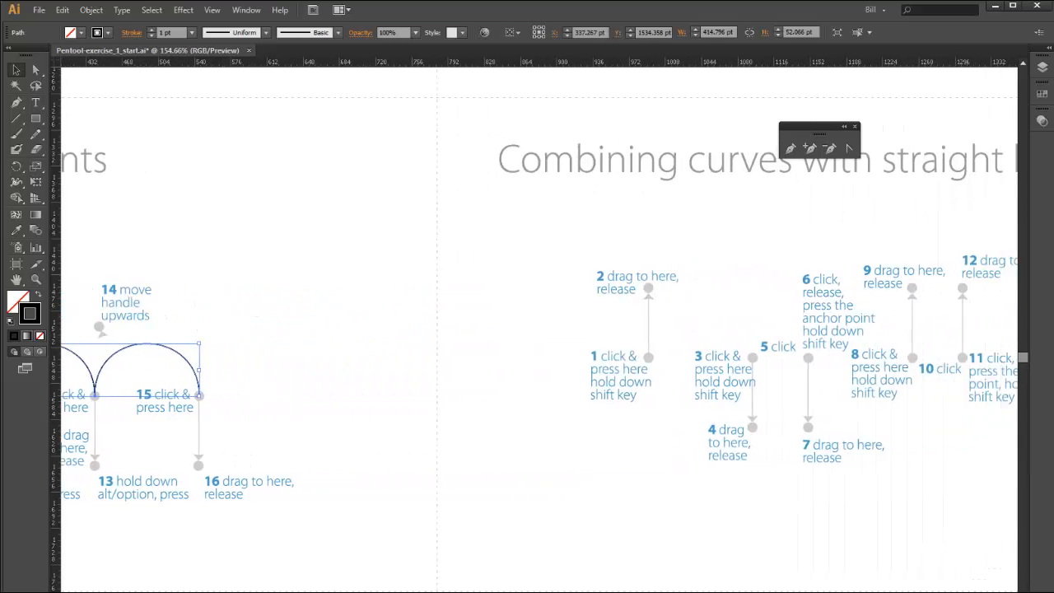
pyautogui.hscroll(6, 540, 324)
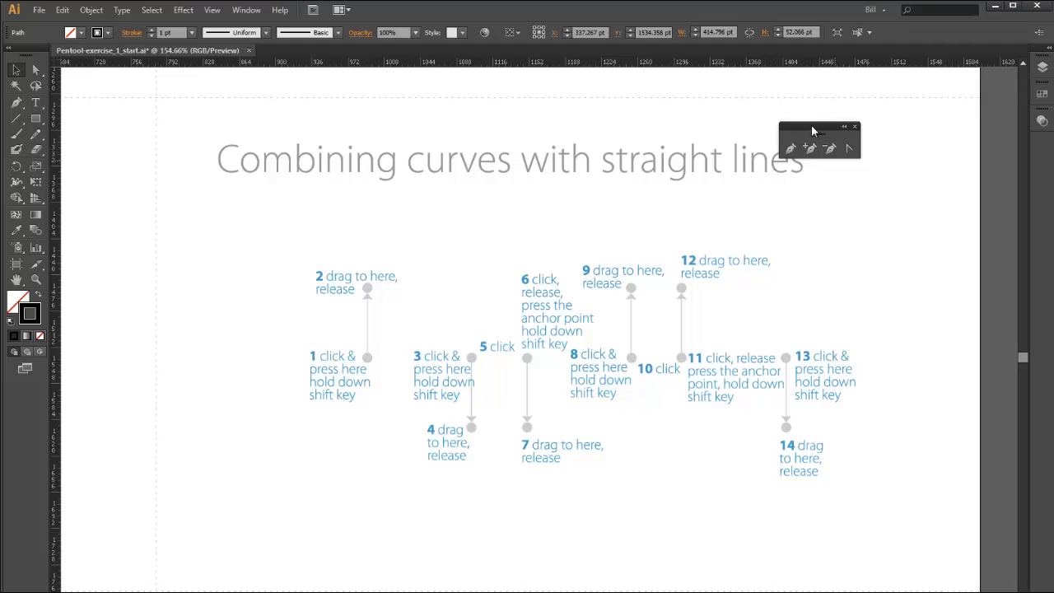
pyautogui.moveTo(812, 130); pyautogui.dragTo(864, 201)
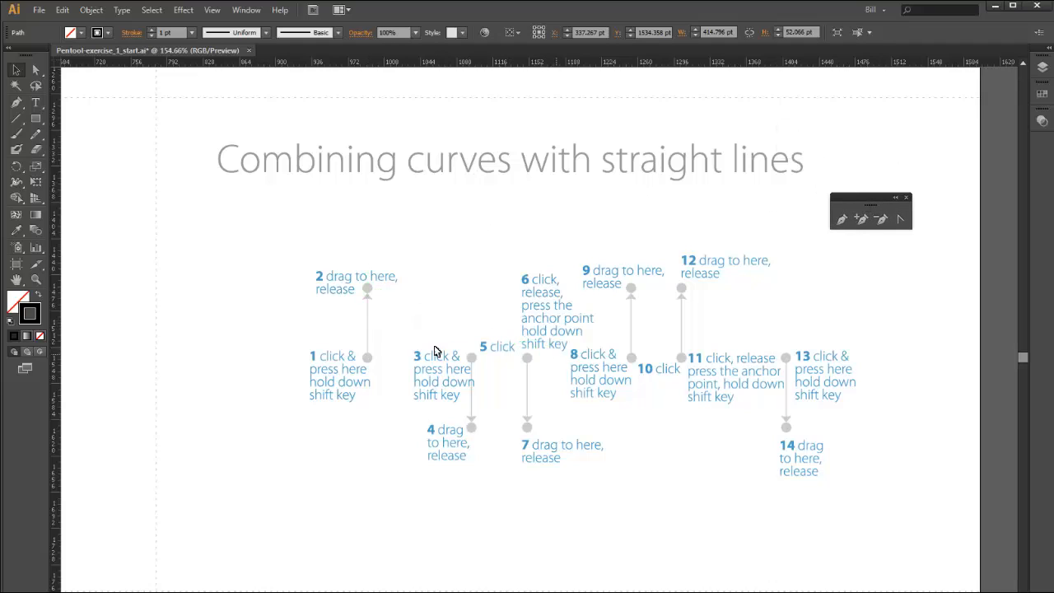
pyautogui.click(843, 220)
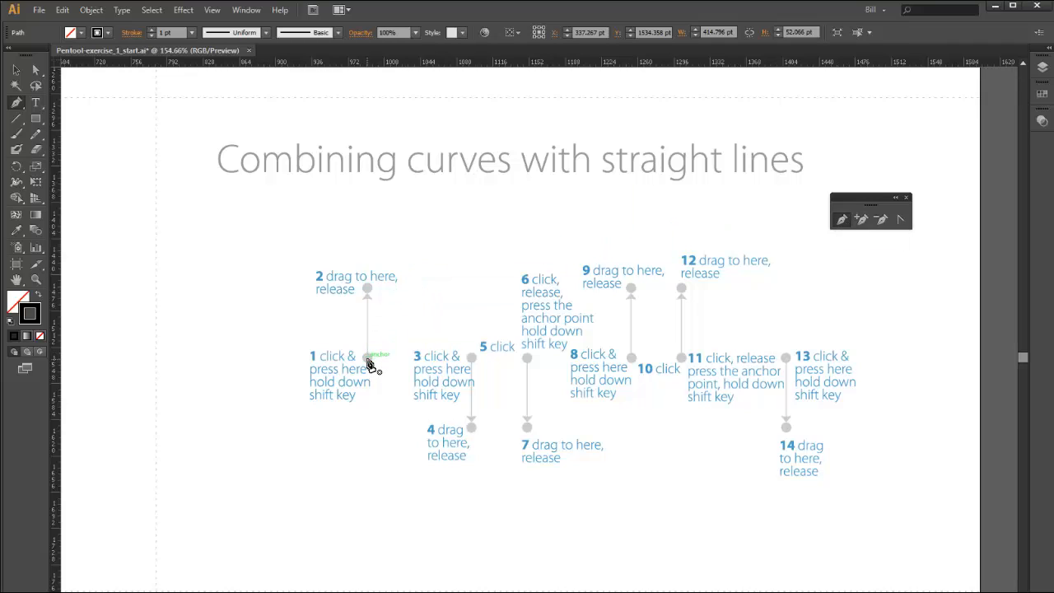
pyautogui.moveTo(368, 359); pyautogui.dragTo(371, 290)
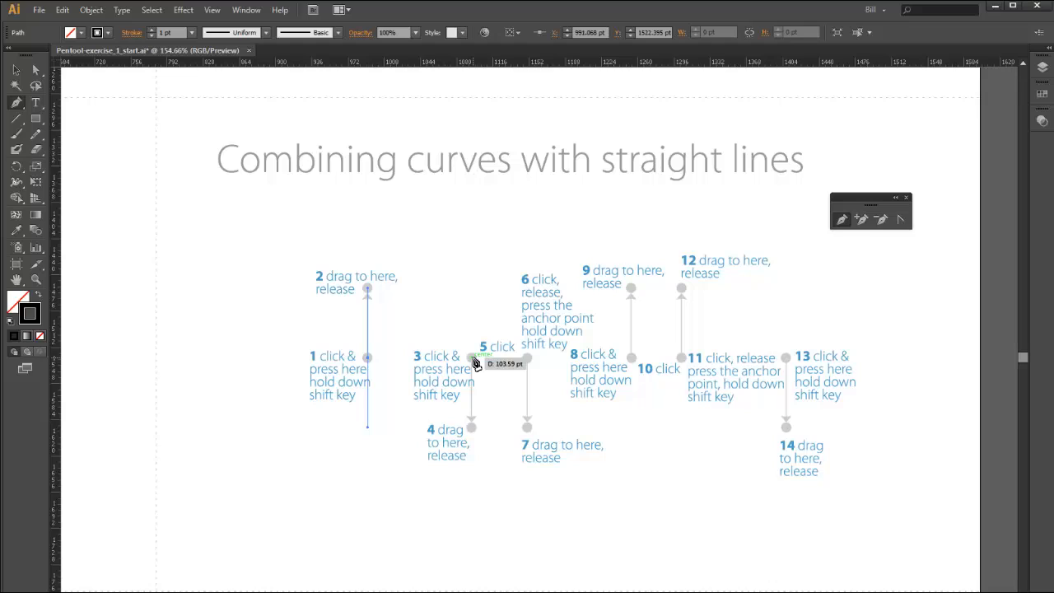
# Add an anchor at point 3 with its handle extended to 4, and retract its outgoing handle
pyautogui.click(473, 360)
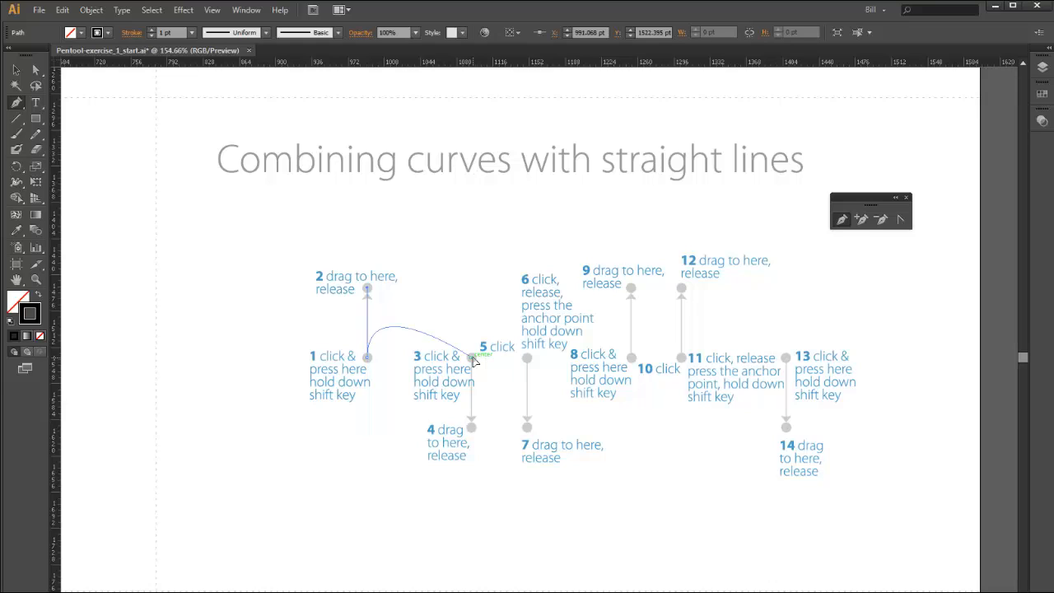
pyautogui.moveTo(473, 360); pyautogui.dragTo(471, 428)
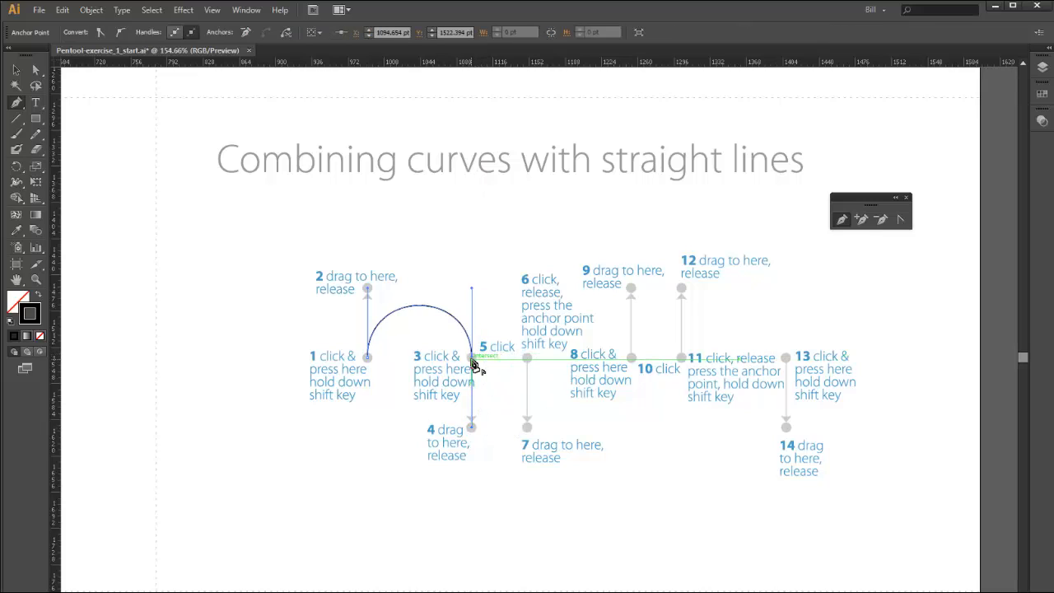
pyautogui.click(472, 360)
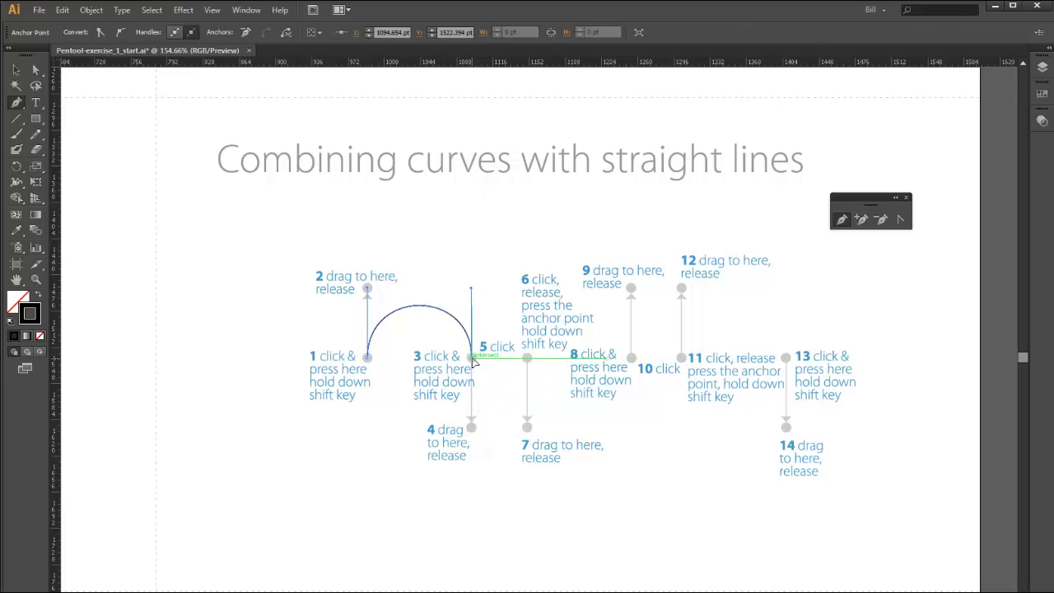
# Add a straight segment to point 6 with a handle pulled to 7, and curve to point 8 with its handle extended to 9 and outgoing handle retracted
pyautogui.click(528, 359)
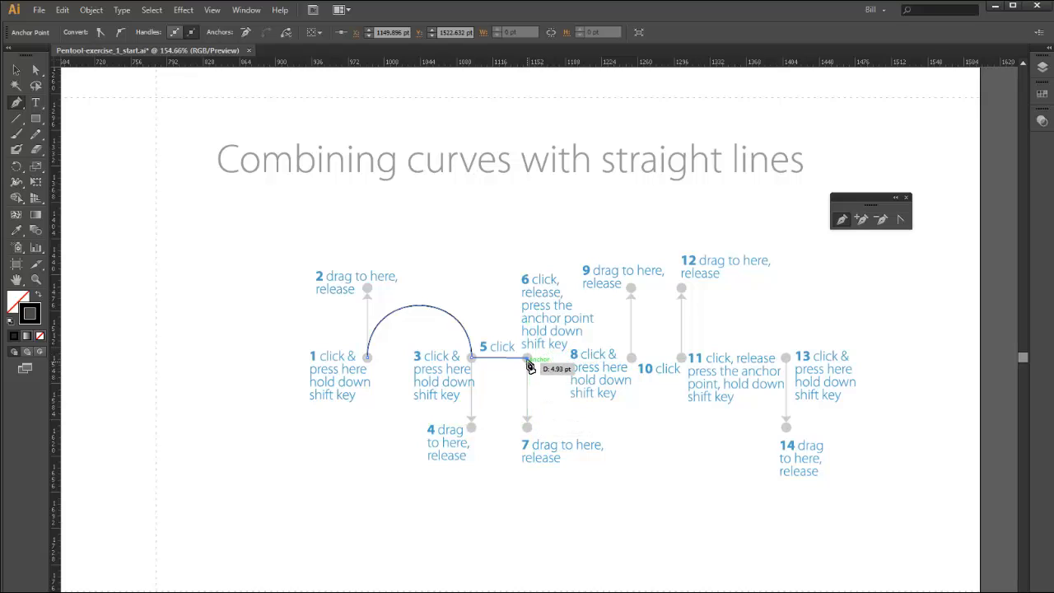
pyautogui.moveTo(528, 358); pyautogui.dragTo(528, 429)
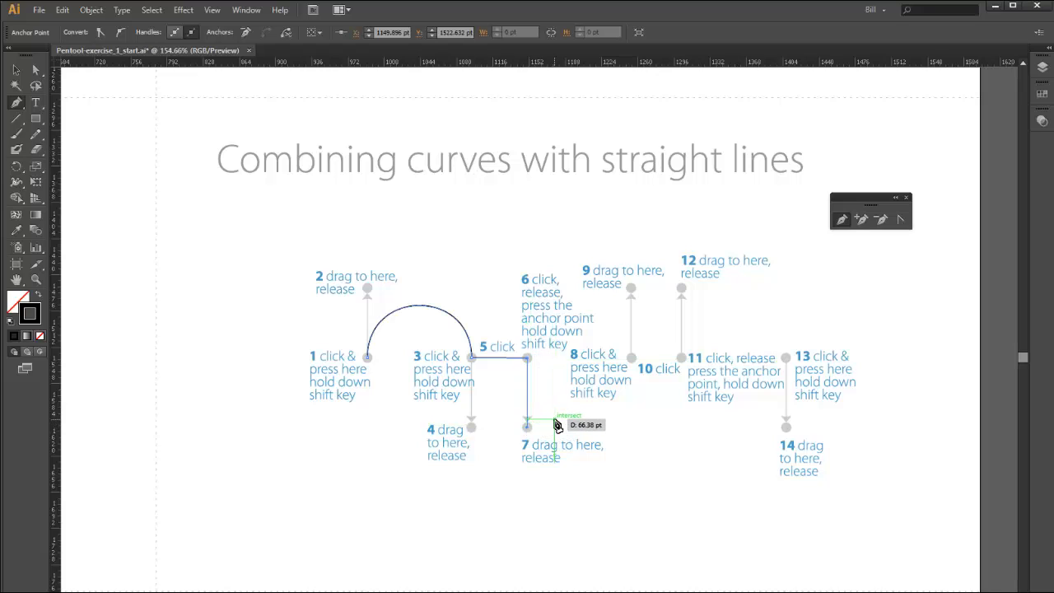
pyautogui.click(633, 360)
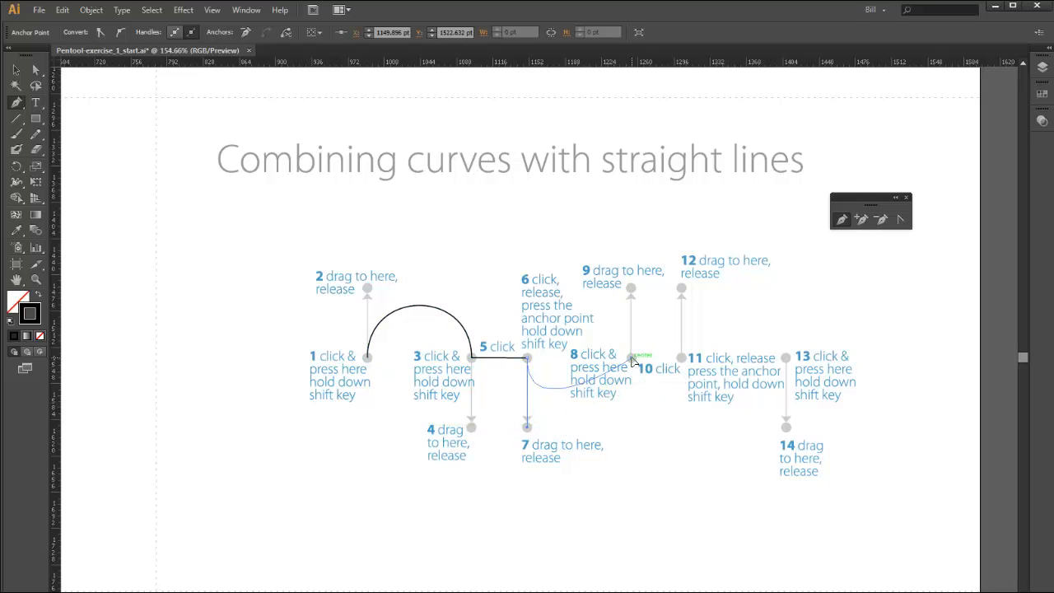
pyautogui.moveTo(633, 361); pyautogui.dragTo(632, 292)
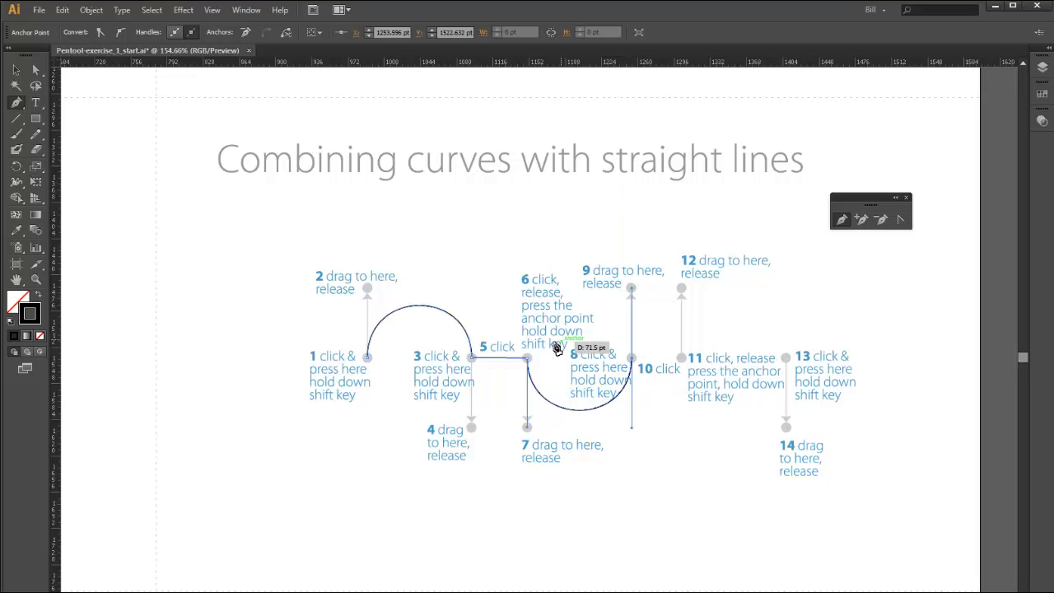
pyautogui.click(634, 361)
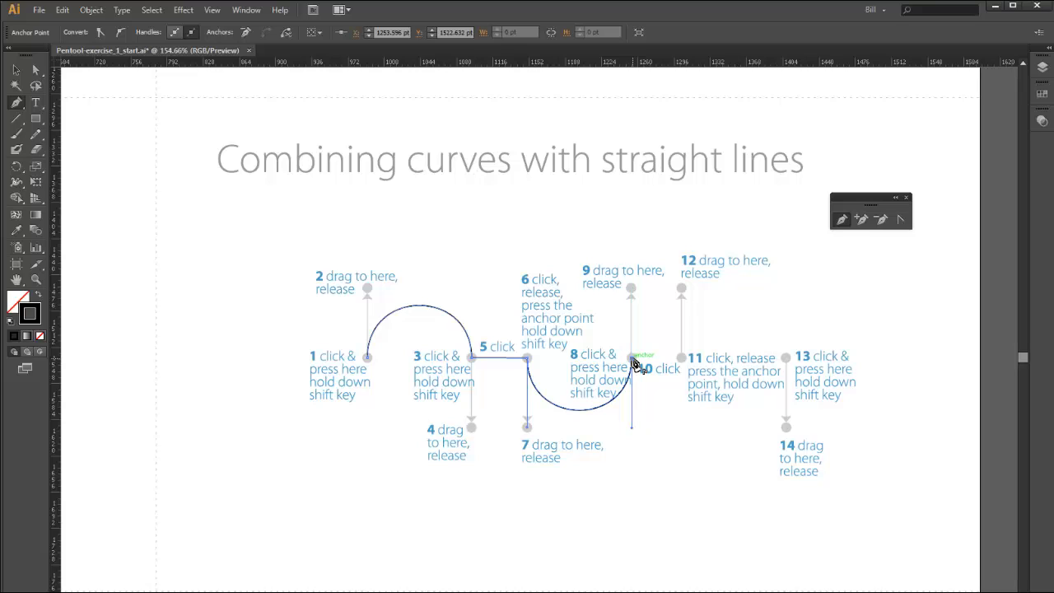
# Add a straight segment to point 11 with a handle pulled to 12, finish the curve at point 13 with its handle at 14, and deselect
pyautogui.click(682, 359)
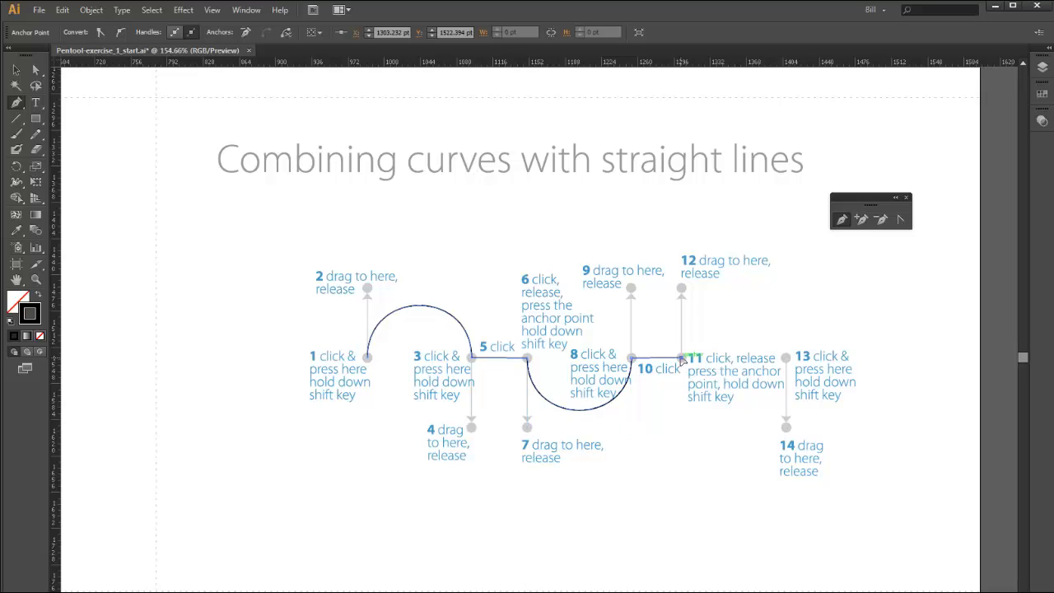
pyautogui.moveTo(682, 359); pyautogui.dragTo(683, 294)
pyautogui.click(789, 360)
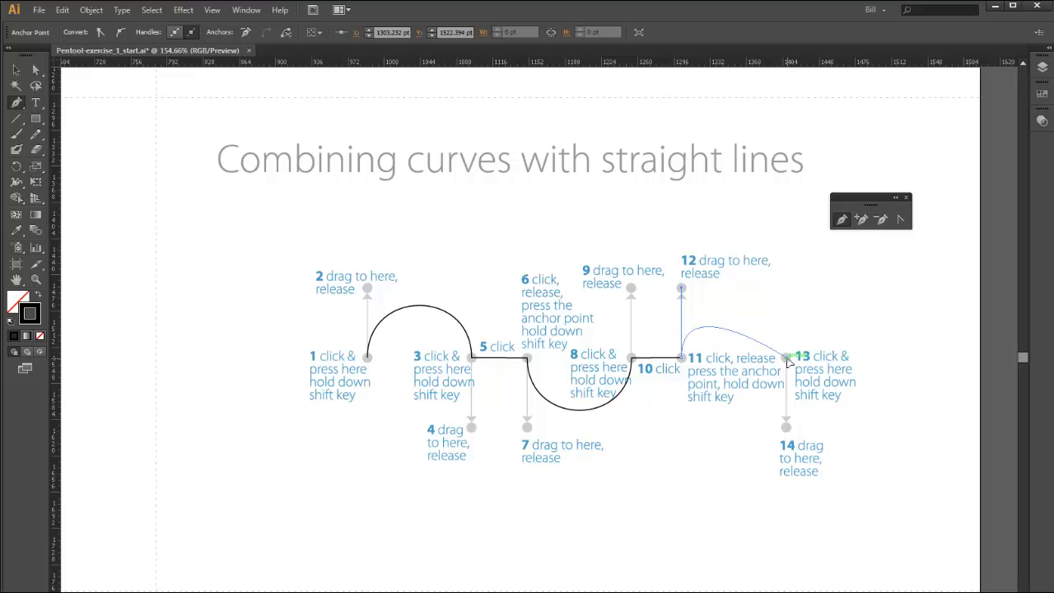
pyautogui.moveTo(788, 360); pyautogui.dragTo(727, 396)
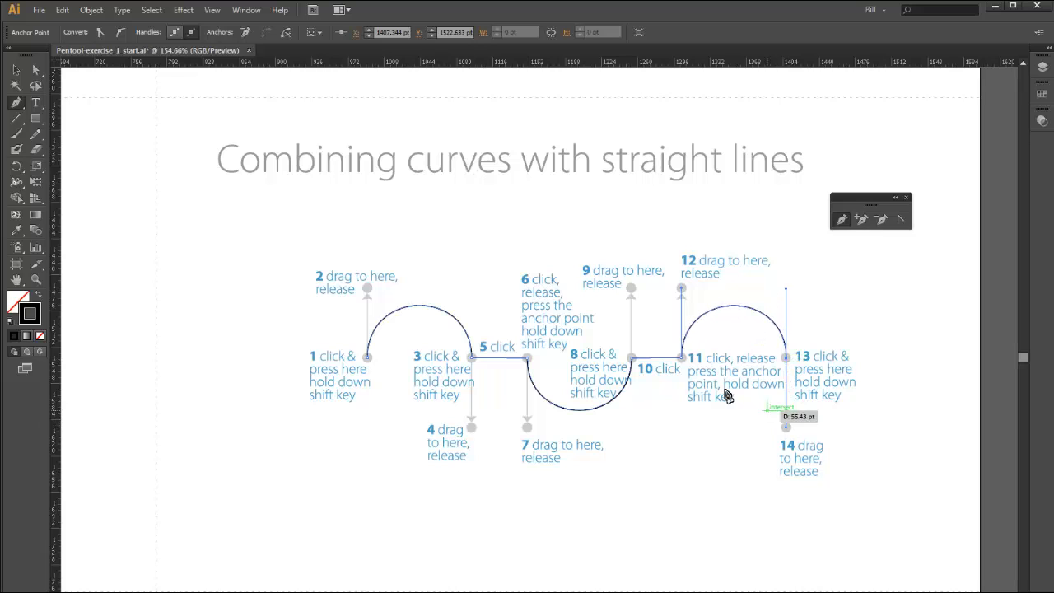
pyautogui.click(15, 69)
pyautogui.click(151, 145)
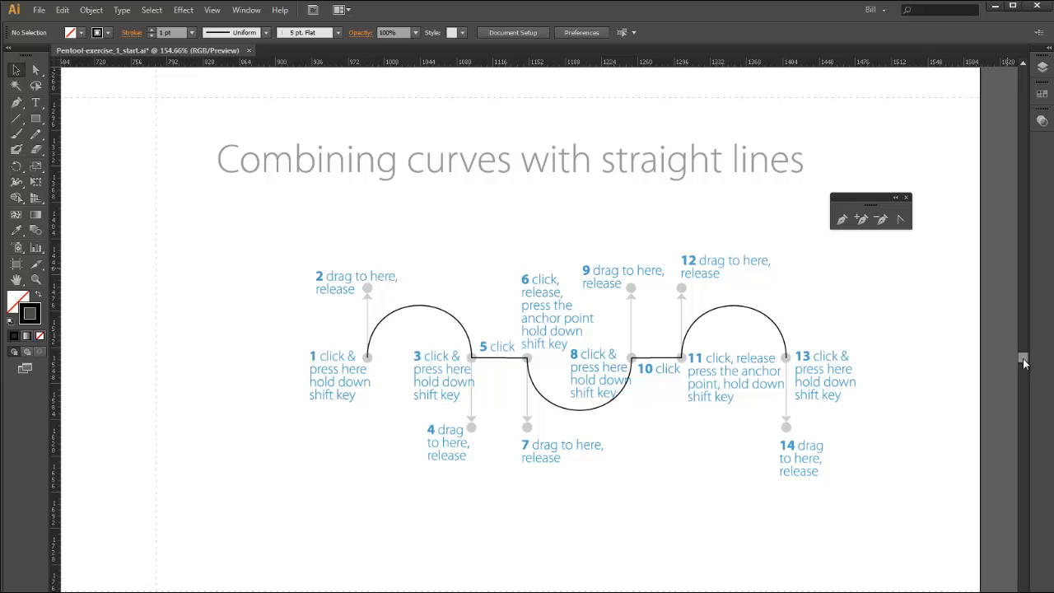
# In the Curves with corner points and tweaking handles exercise, move the floating Pen tools clear and start a path at point 1 with its handle at 2
pyautogui.moveTo(1024, 360); pyautogui.dragTo(1024, 380)
pyautogui.hscroll(-10, 538, 325)
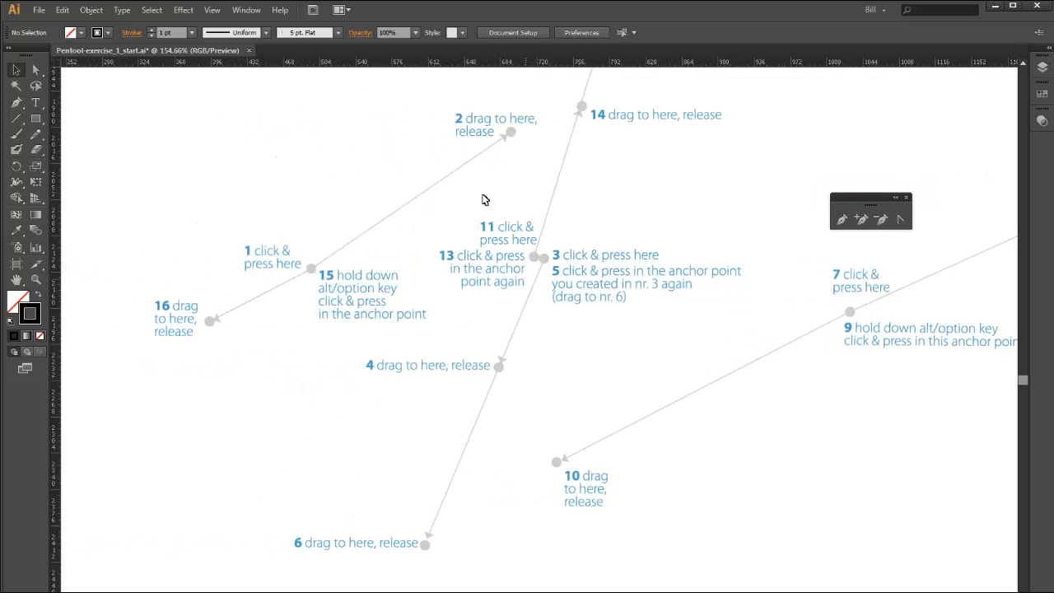
pyautogui.click(216, 10)
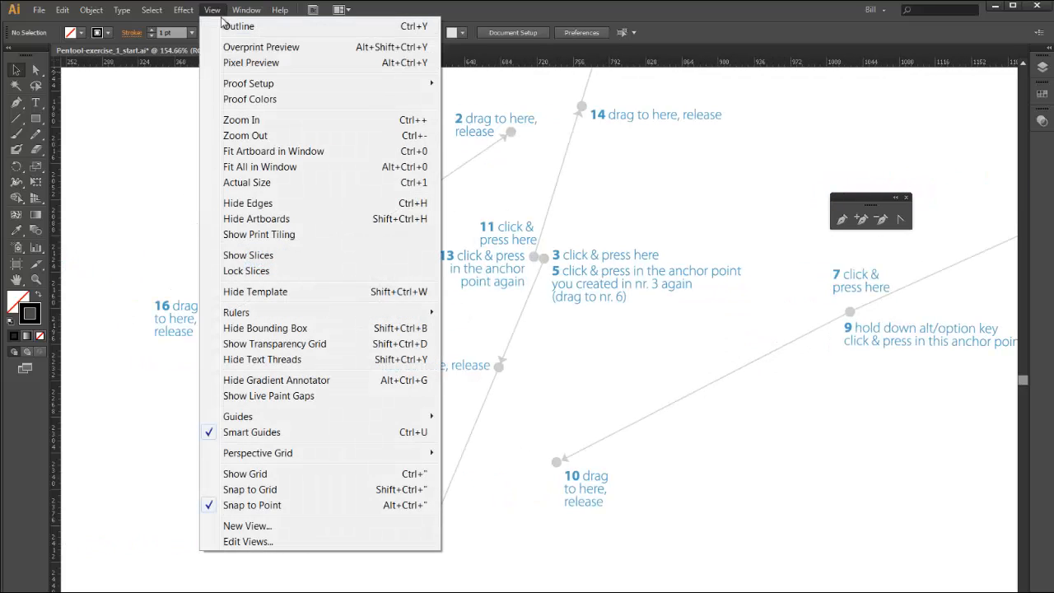
pyautogui.click(232, 135)
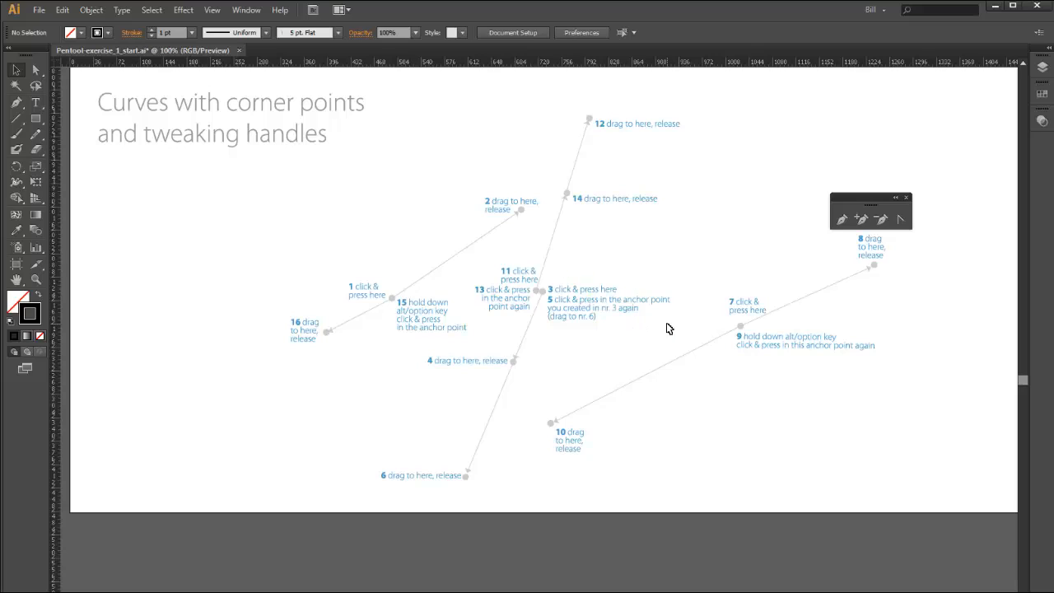
pyautogui.moveTo(846, 206); pyautogui.dragTo(867, 129)
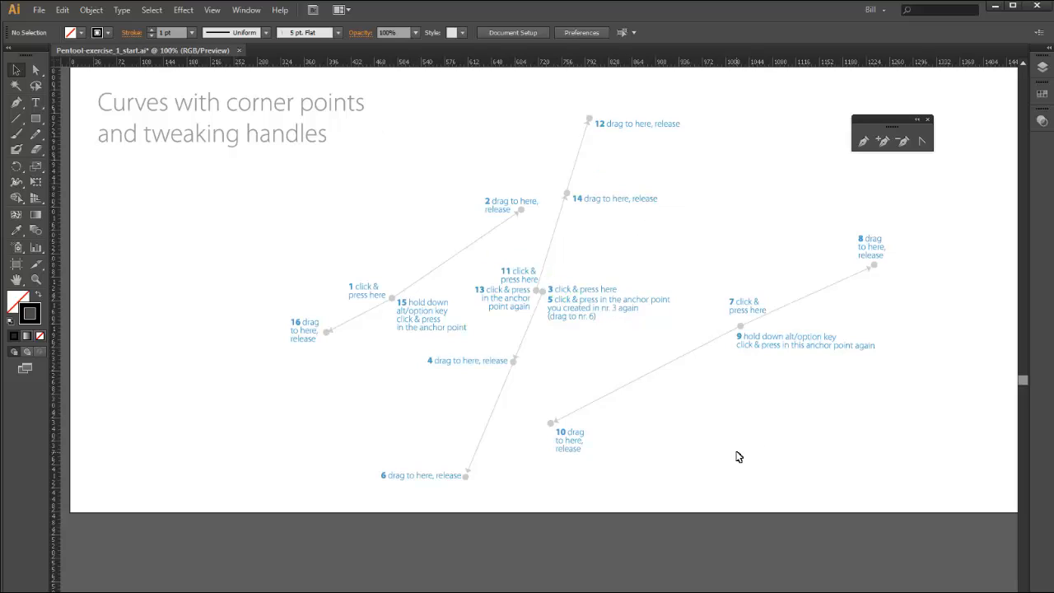
pyautogui.click(862, 144)
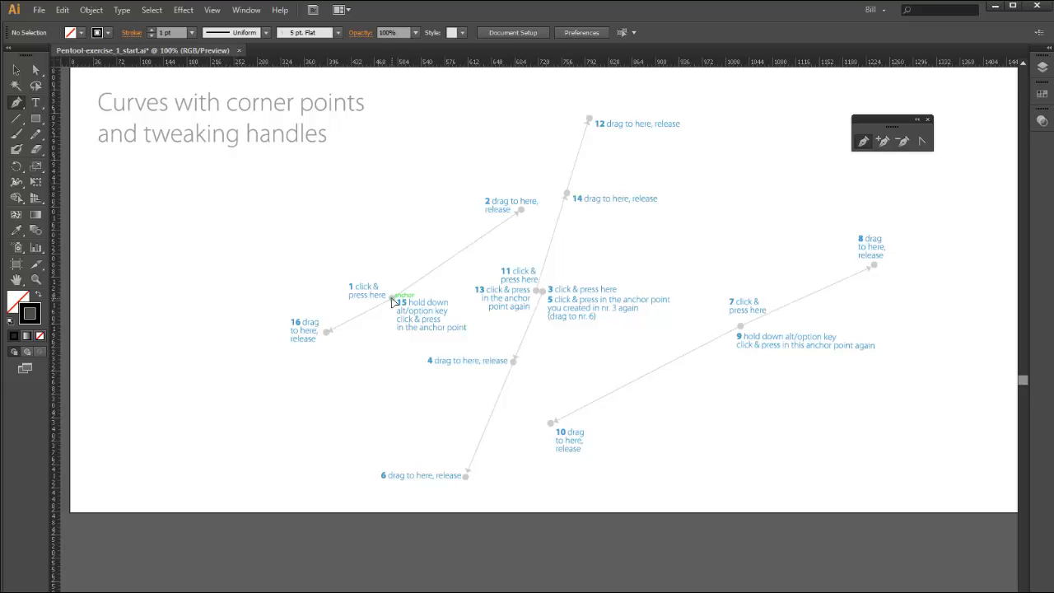
pyautogui.moveTo(392, 300); pyautogui.dragTo(526, 215)
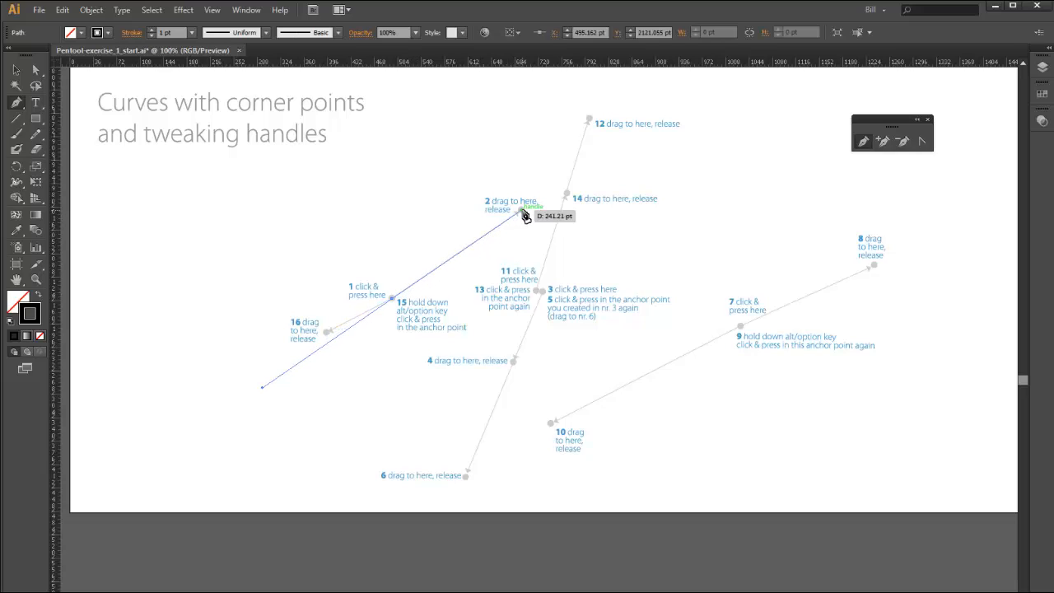
# Add an anchor at point 3 with its handle extended to 4, and lengthen only the outgoing handle to point 6
pyautogui.click(543, 298)
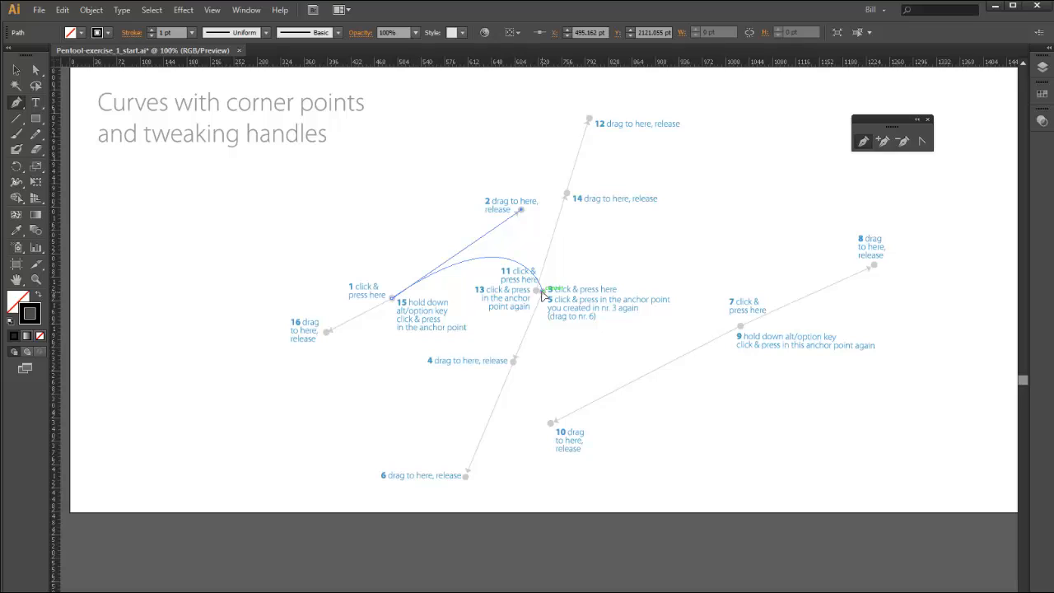
pyautogui.moveTo(543, 294)
pyautogui.mouseDown()
pyautogui.moveTo(517, 368)
pyautogui.moveTo(546, 351)
pyautogui.moveTo(560, 314)
pyautogui.moveTo(640, 310)
pyautogui.moveTo(605, 312)
pyautogui.moveTo(608, 325)
pyautogui.moveTo(581, 331)
pyautogui.moveTo(493, 465)
pyautogui.moveTo(531, 427)
pyautogui.moveTo(554, 307)
pyautogui.moveTo(535, 359)
pyautogui.moveTo(545, 297)
pyautogui.mouseUp()
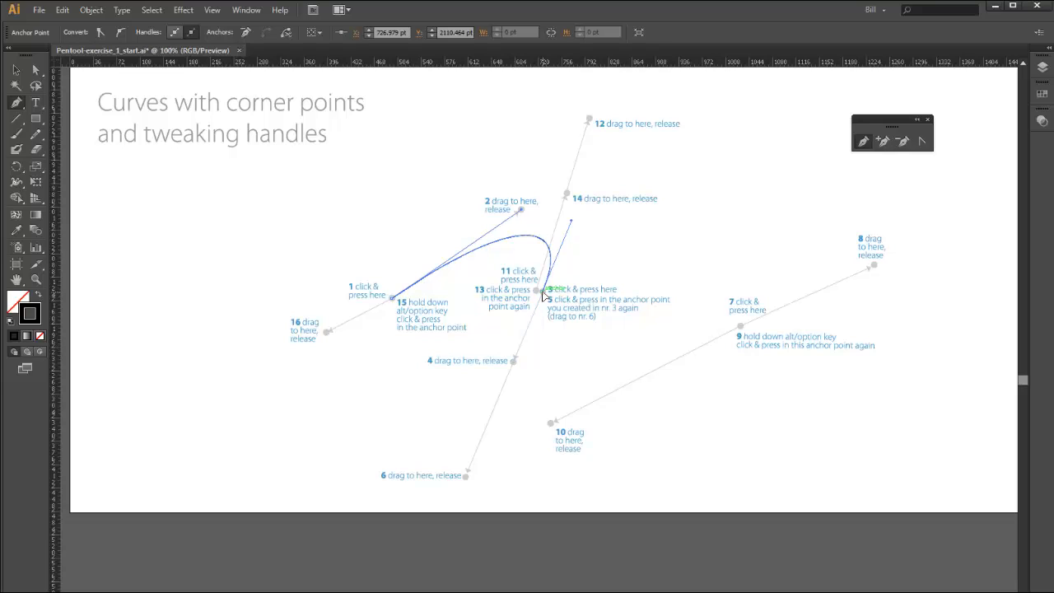
pyautogui.moveTo(544, 295); pyautogui.dragTo(467, 479)
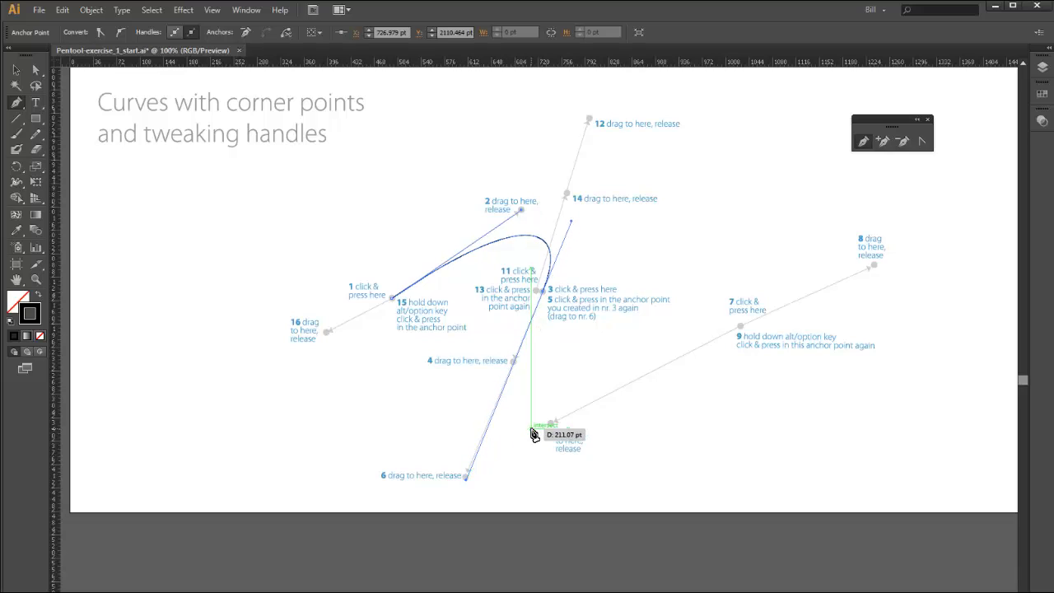
# Add an anchor at point 7 with its handle extended to 8, and swing only the outgoing handle back to point 10 to form a corner
pyautogui.click(742, 329)
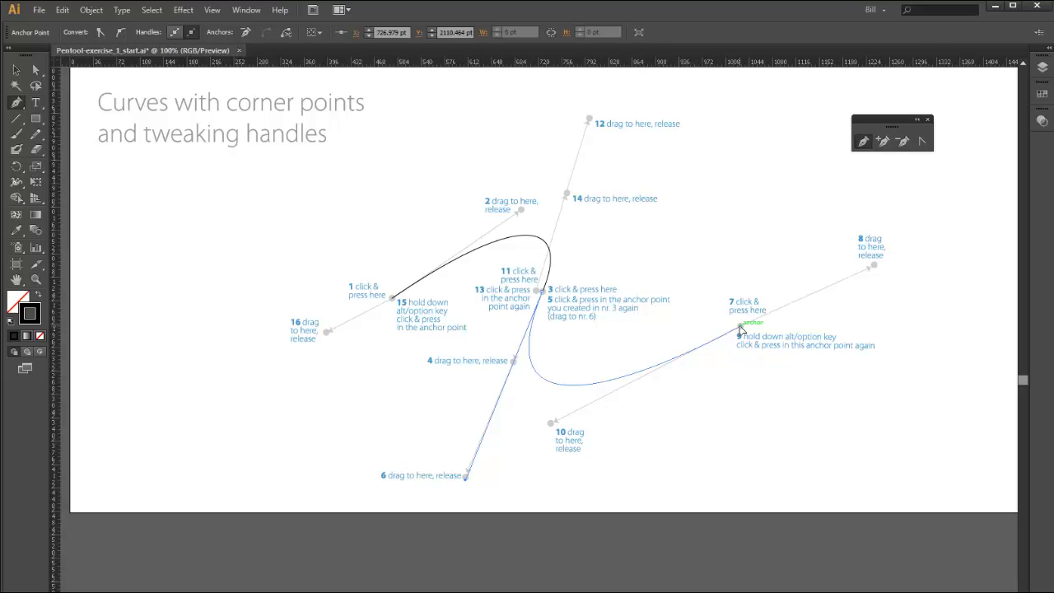
pyautogui.moveTo(741, 328); pyautogui.dragTo(875, 269)
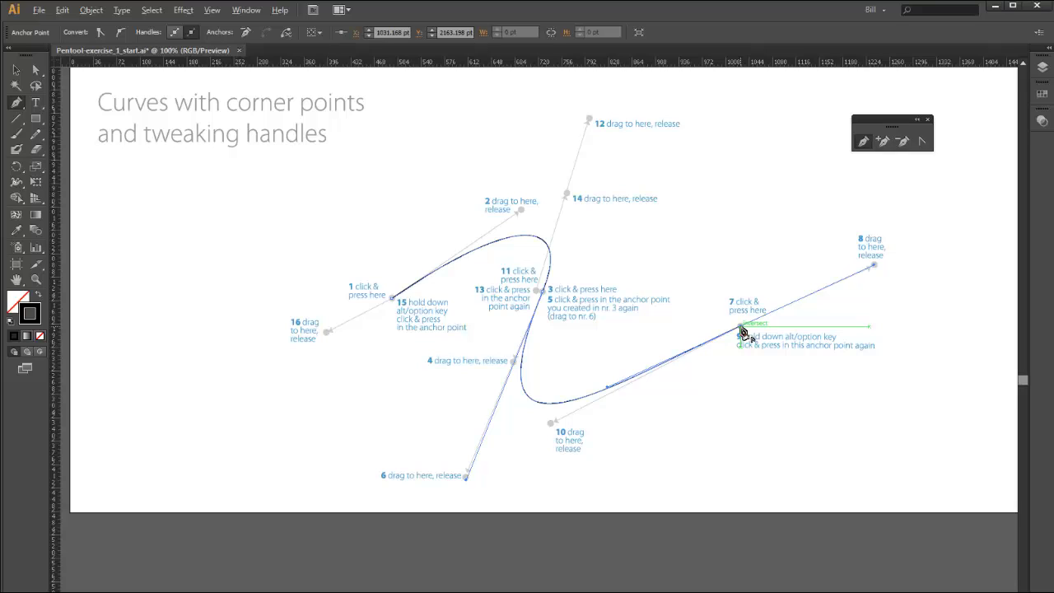
pyautogui.keyDown('alt'); pyautogui.click(741, 329); pyautogui.keyUp('alt')
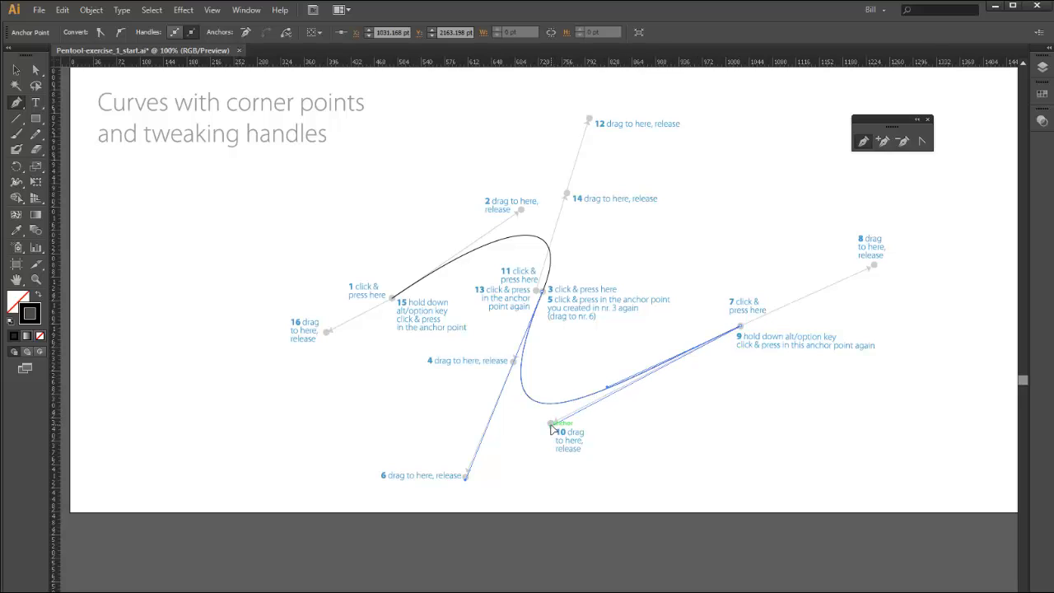
pyautogui.moveTo(551, 426); pyautogui.dragTo(551, 424)
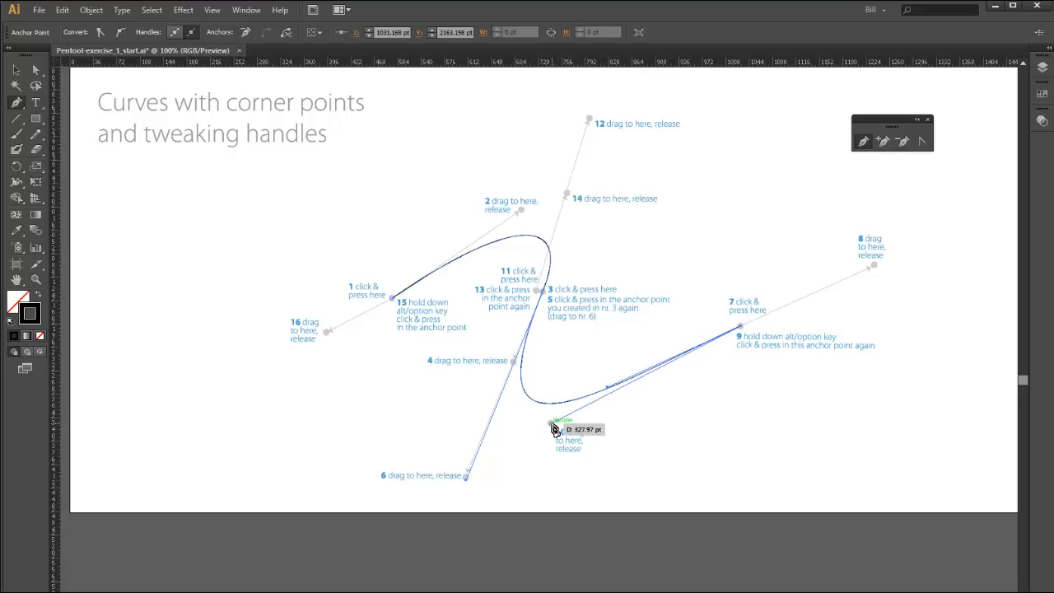
# Add an anchor at point 11 with its handle extended to 12, and shorten only the outgoing handle to point 14
pyautogui.click(540, 294)
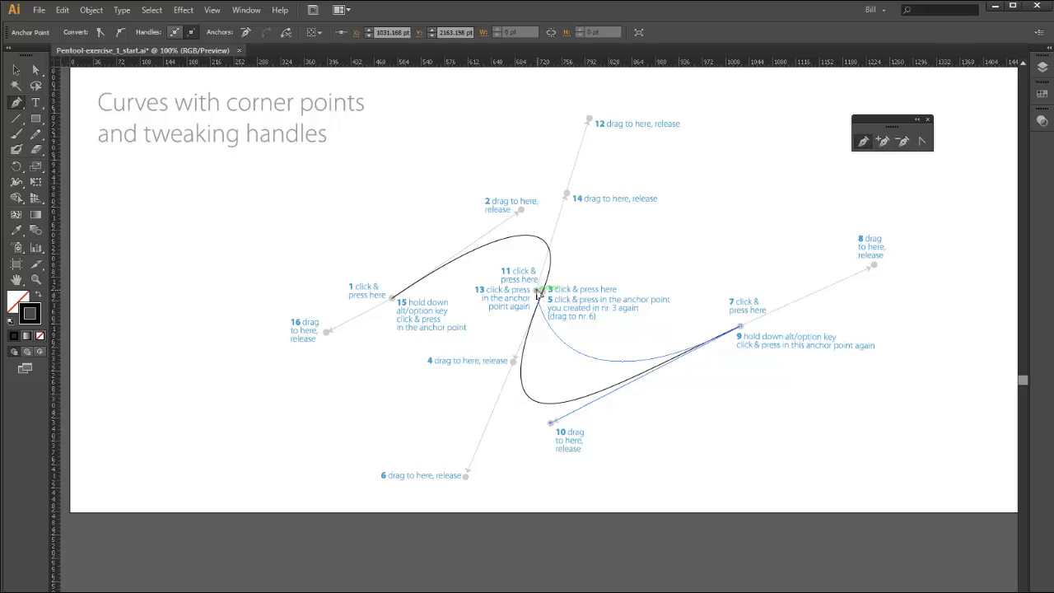
pyautogui.moveTo(539, 294); pyautogui.dragTo(593, 123)
pyautogui.moveTo(539, 294)
pyautogui.mouseDown()
pyautogui.moveTo(504, 303)
pyautogui.moveTo(511, 317)
pyautogui.moveTo(539, 297)
pyautogui.mouseUp()
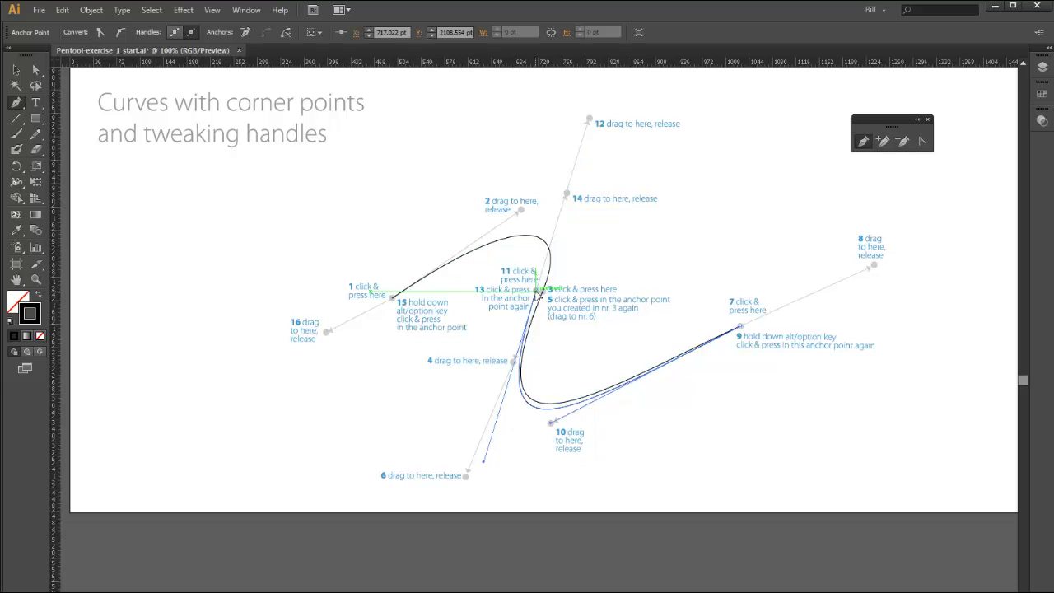
pyautogui.moveTo(538, 293); pyautogui.dragTo(567, 195)
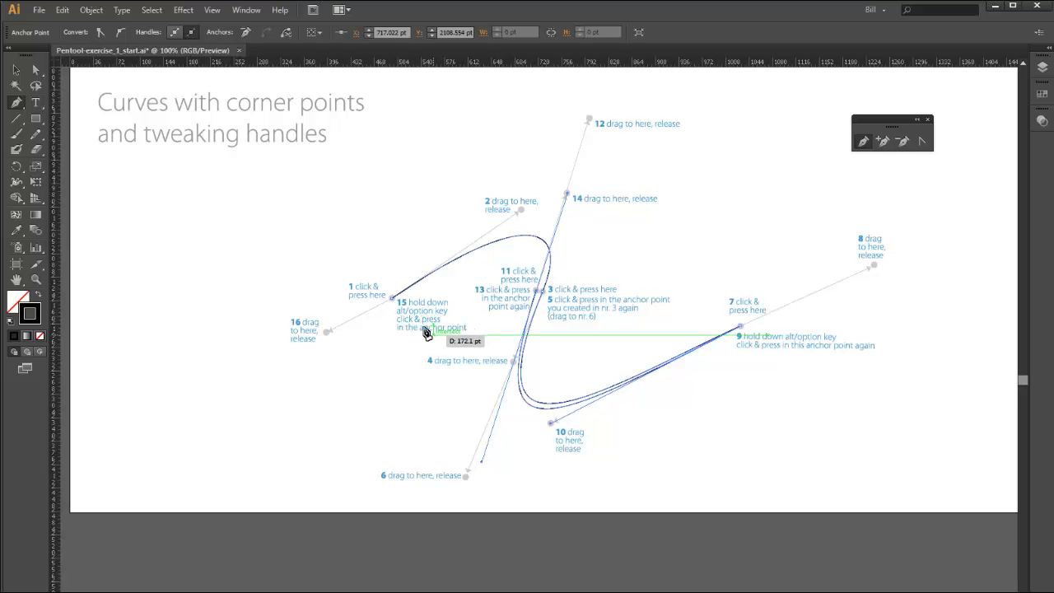
# Close the path at point 1 with its closing handle pulled independently to point 16, and deselect the finished shape
pyautogui.click(394, 301)
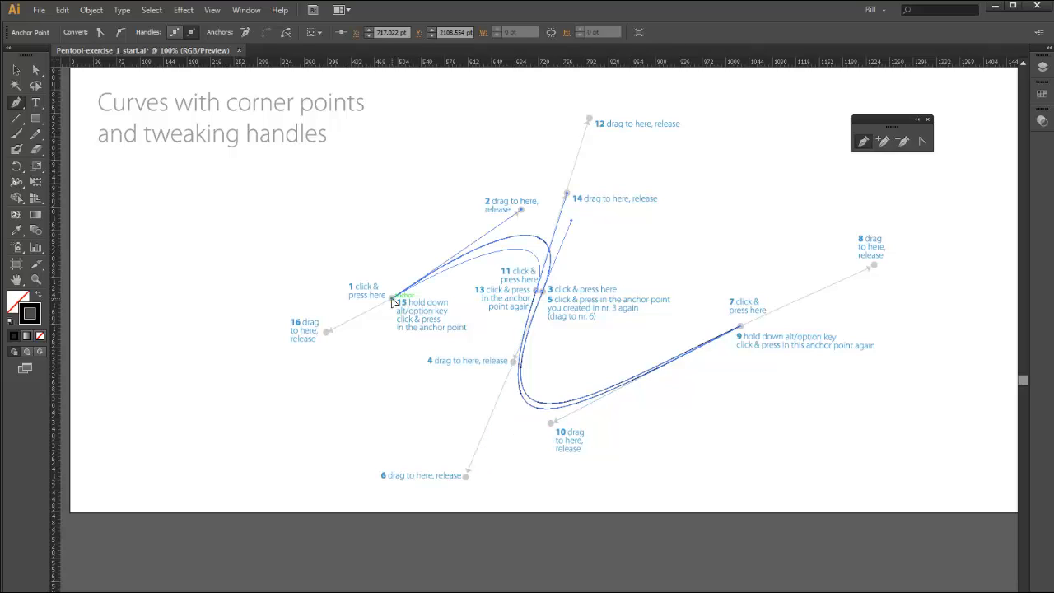
pyautogui.moveTo(394, 300); pyautogui.dragTo(326, 334)
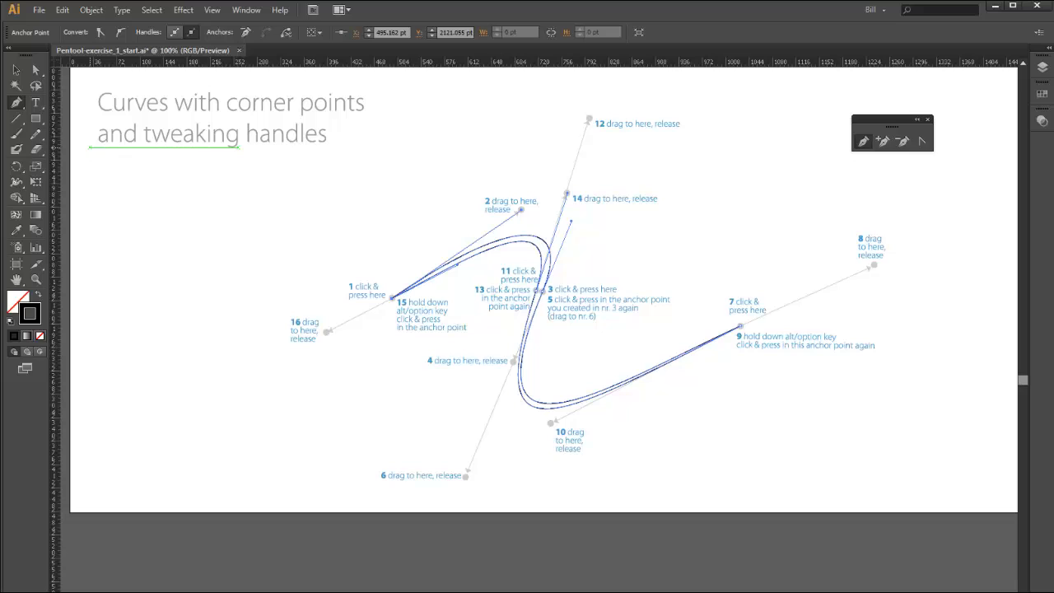
pyautogui.click(16, 69)
pyautogui.click(388, 247)
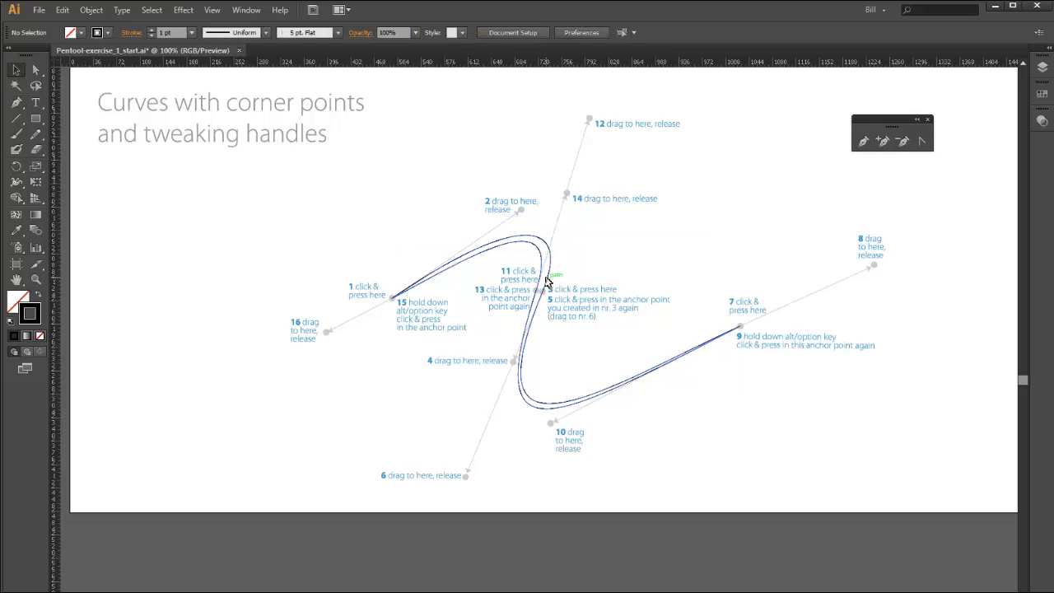
# Move the finished curved shape up and to the right off its template guides, and undo that move
pyautogui.moveTo(550, 284); pyautogui.dragTo(693, 206)
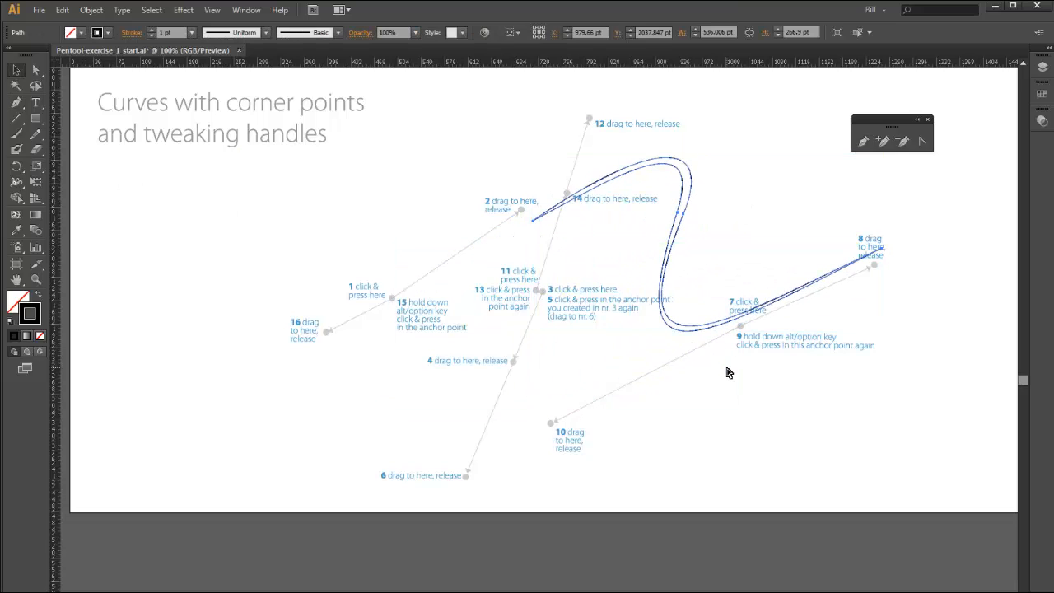
pyautogui.hotkey('ctrl', 'z')
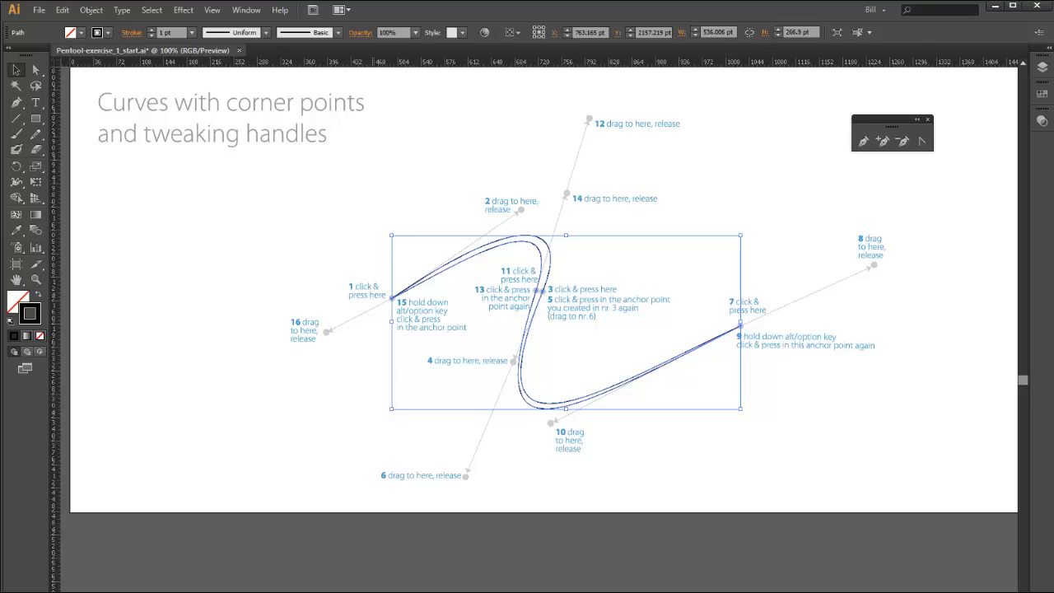
pyautogui.click(318, 592)
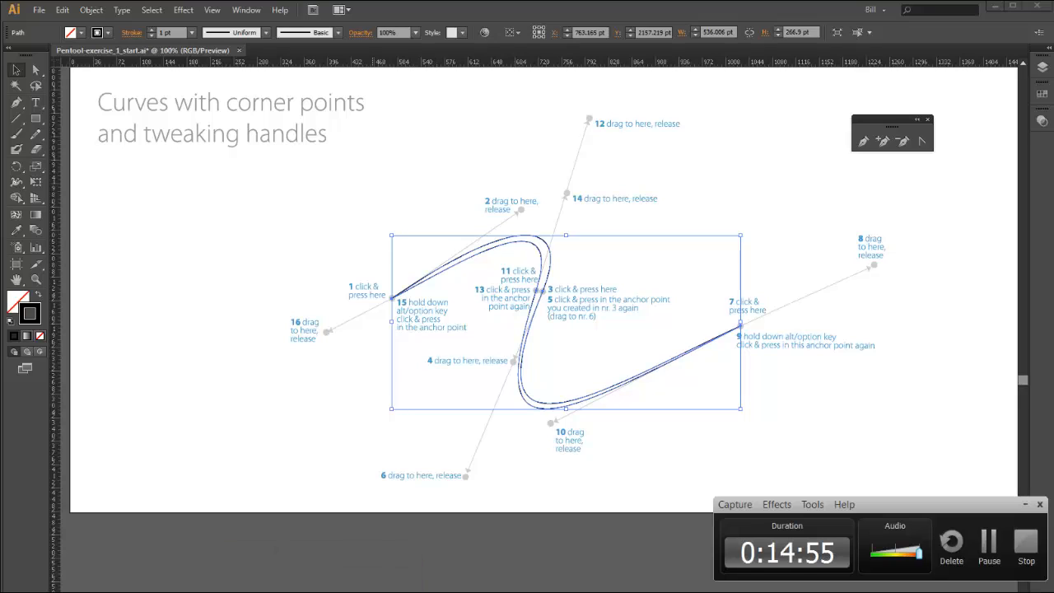